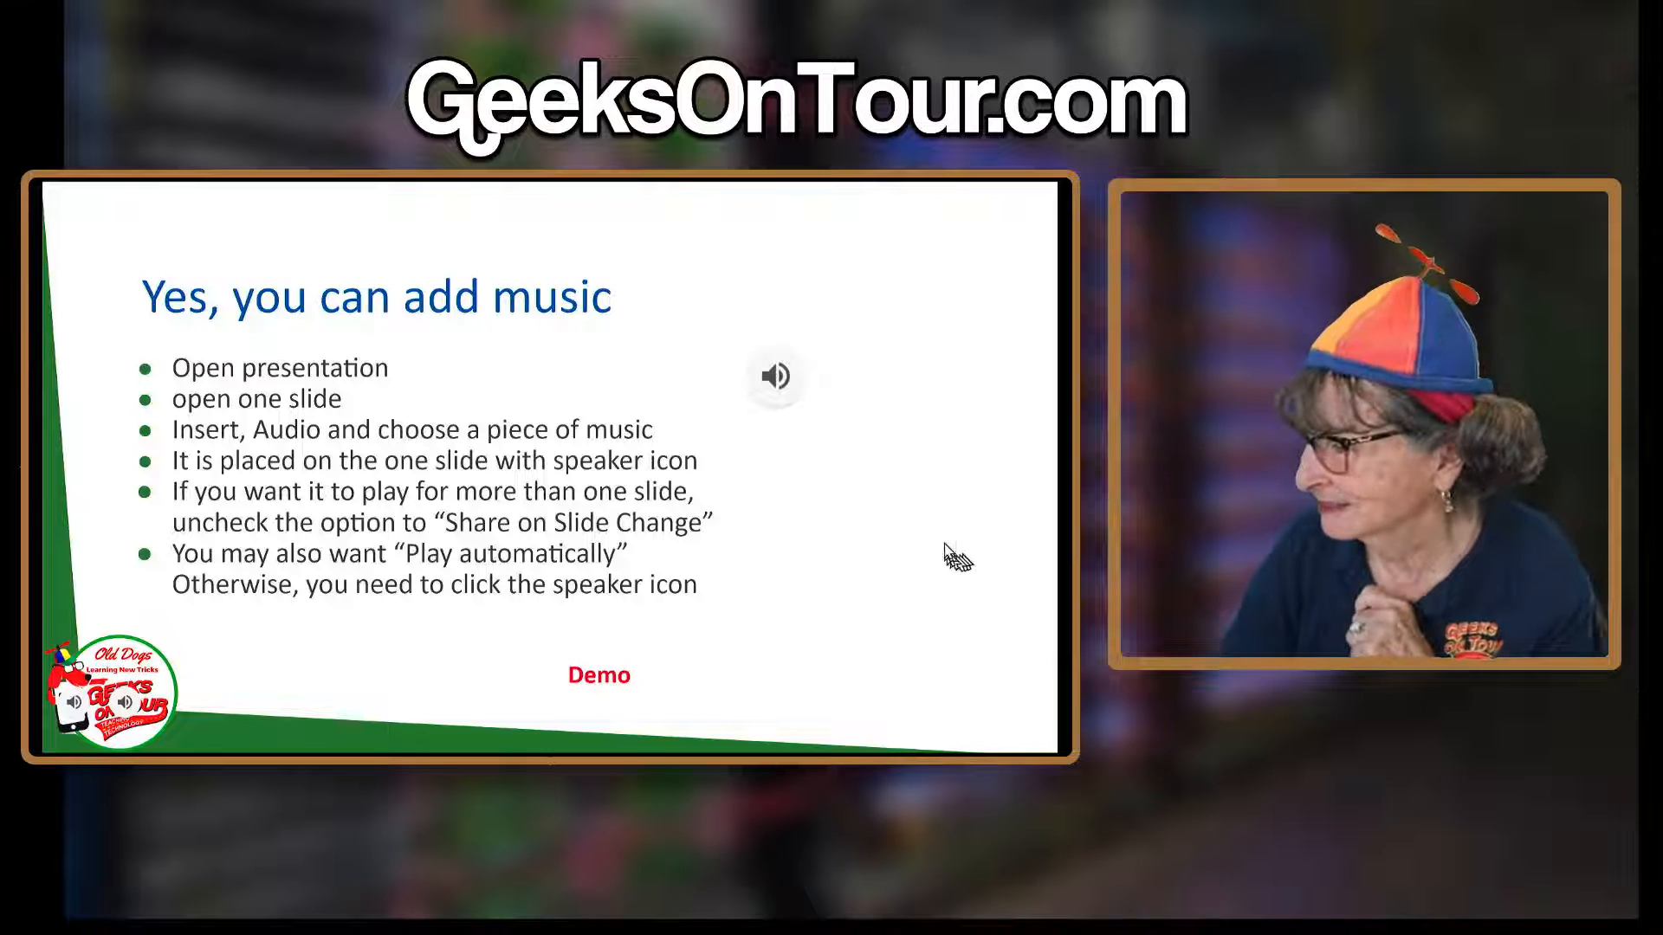
Switch from the lecture slideshow to Google Drive and open the Cozumel Dive Trip presentation
{"action": "left_click", "coordinate": [783, 374]}
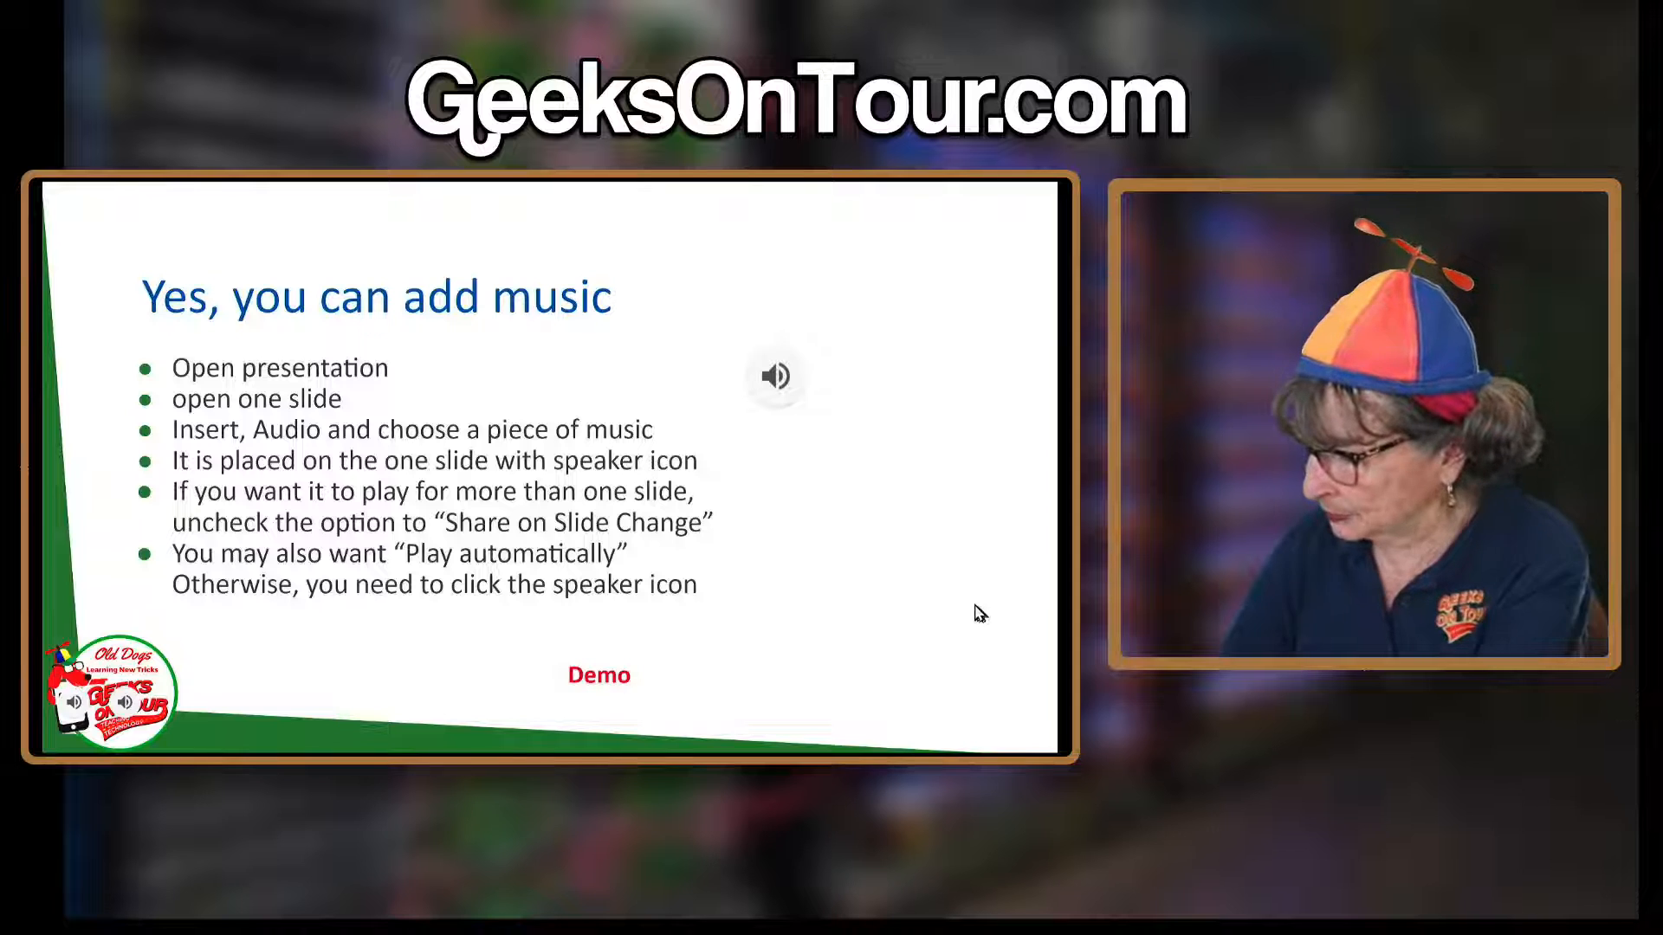
{"action": "key", "text": "alt+Tab"}
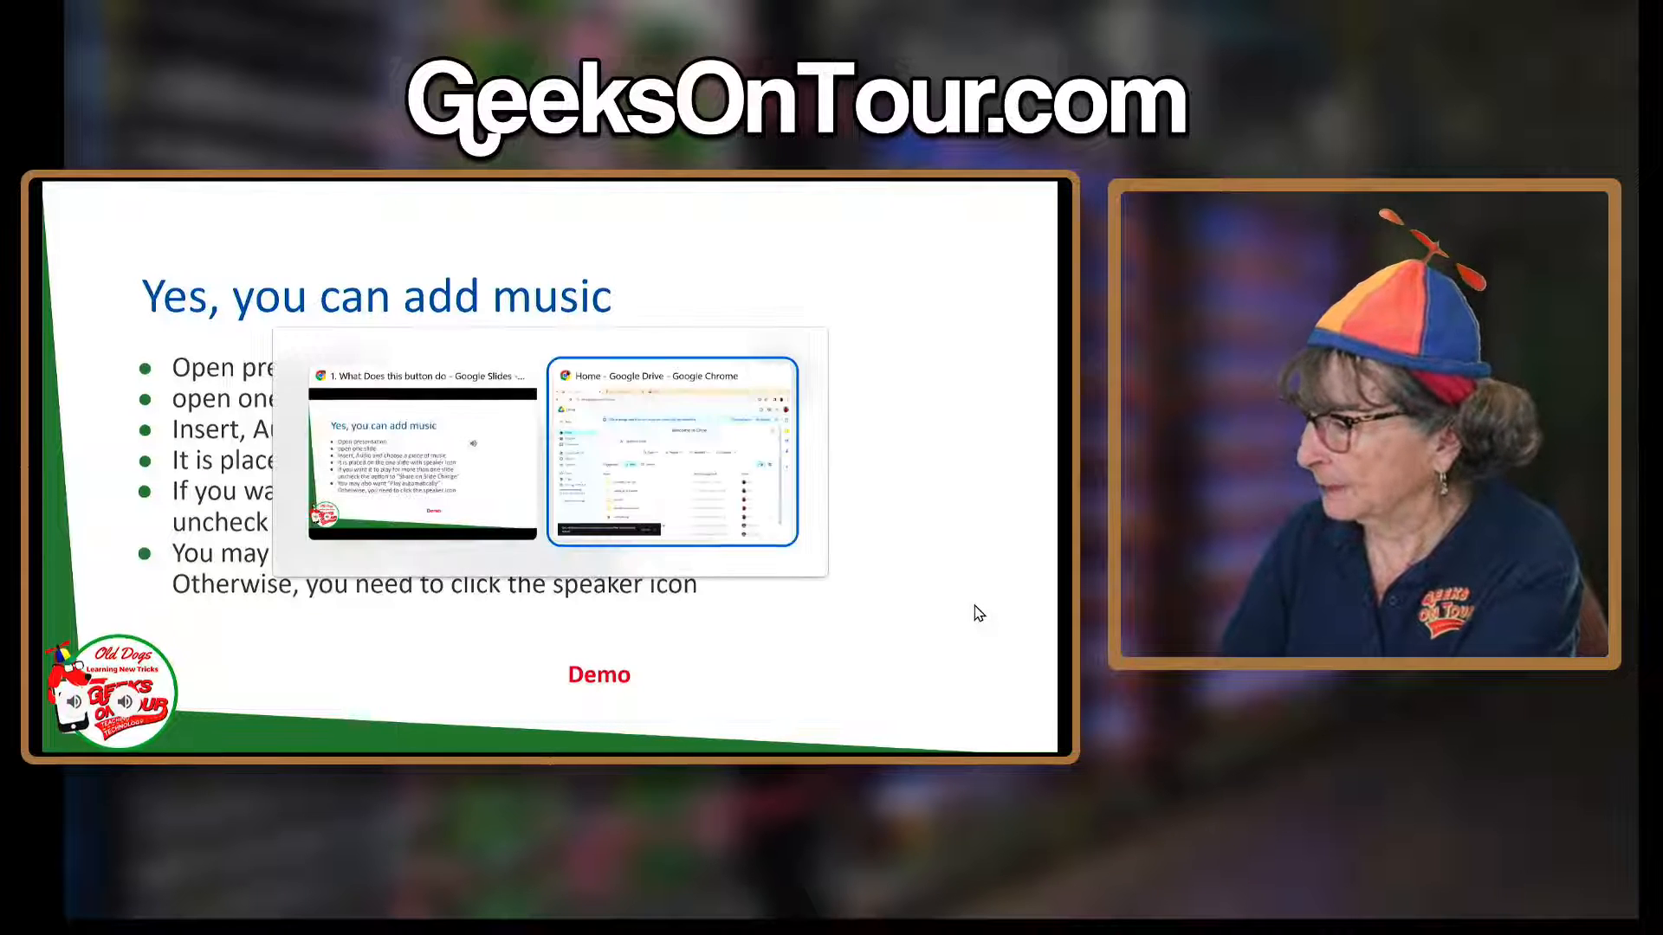
{"action": "key", "text": "alt+Tab"}
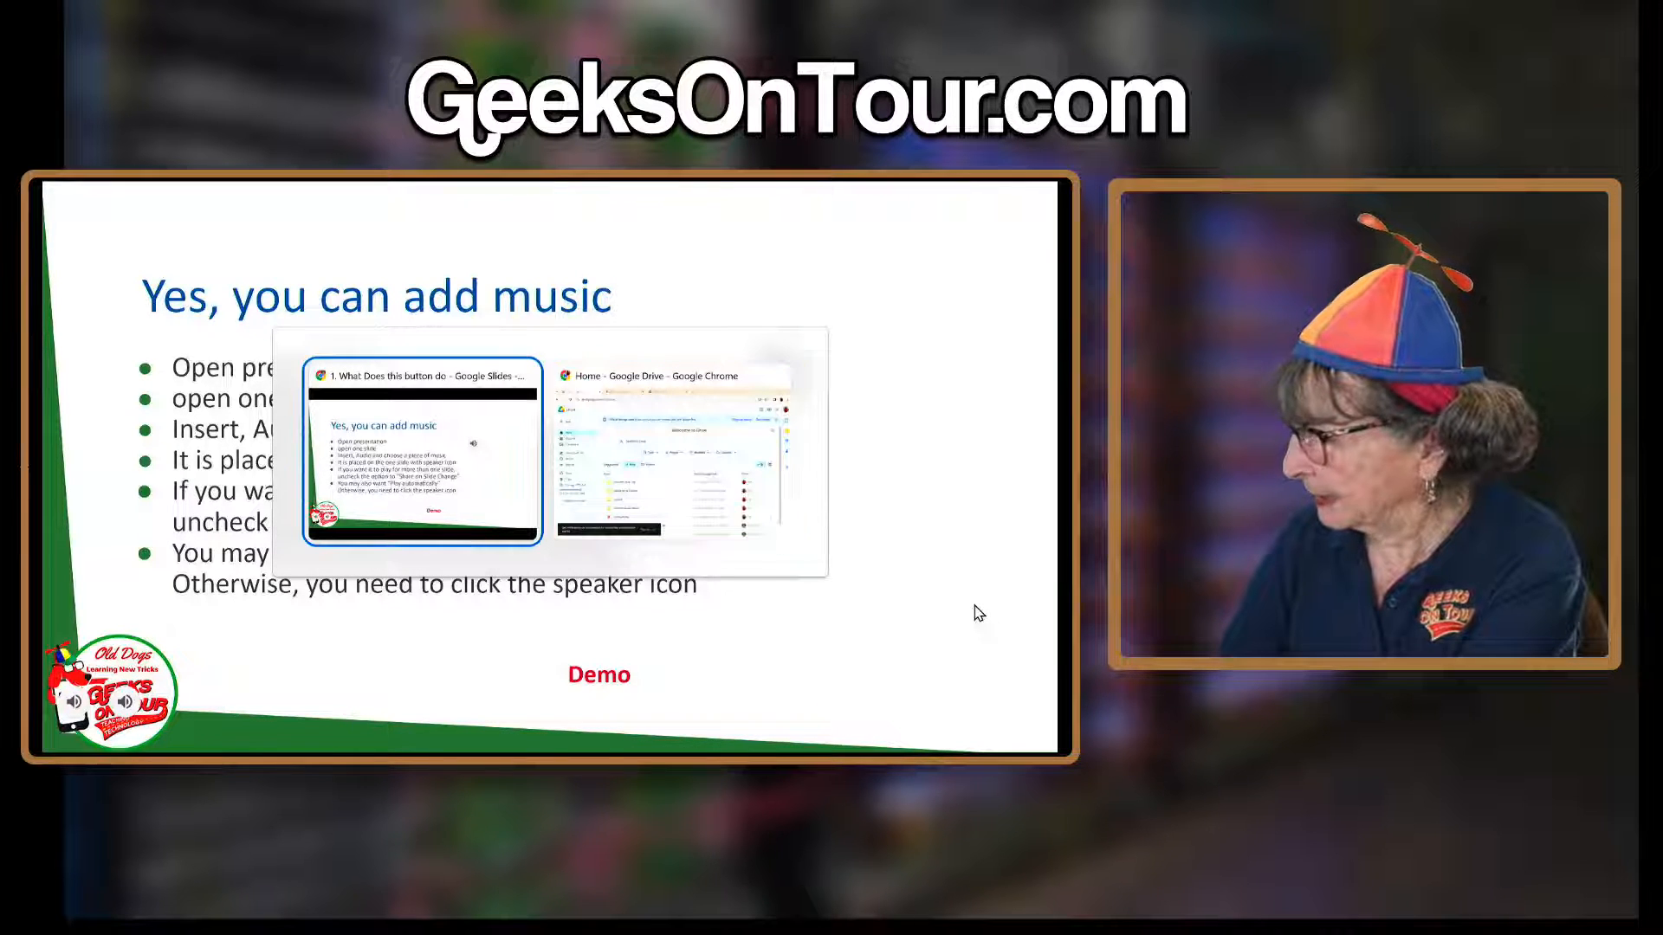
{"action": "key", "text": "alt+Tab"}
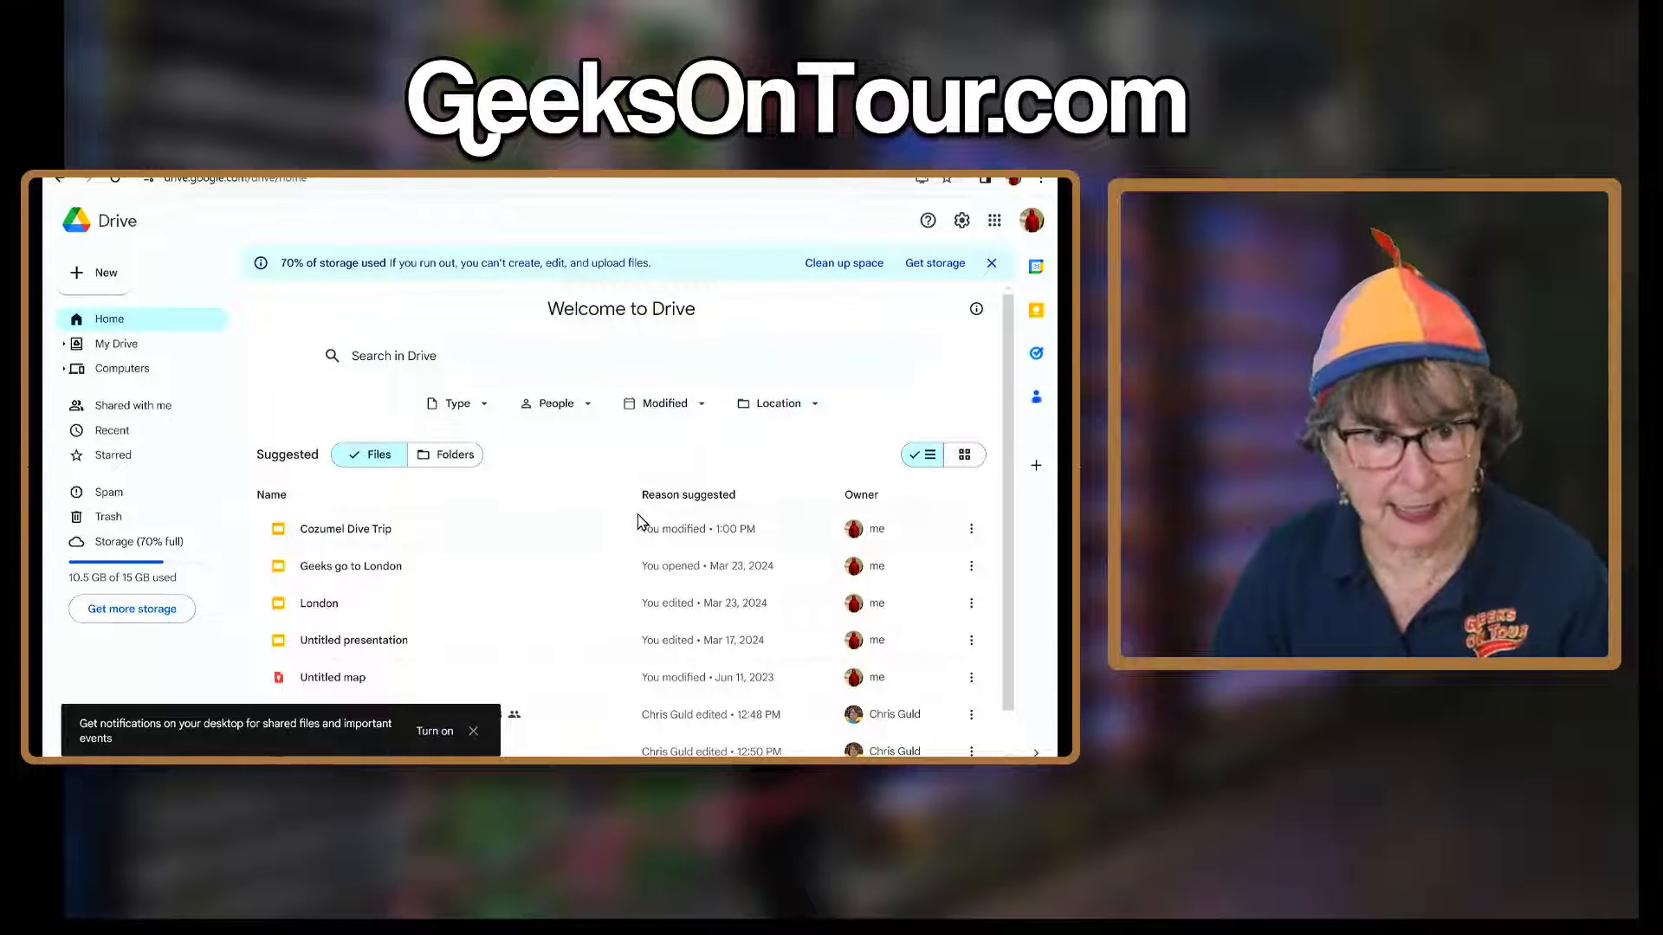
{"action": "double_click", "coordinate": [359, 532]}
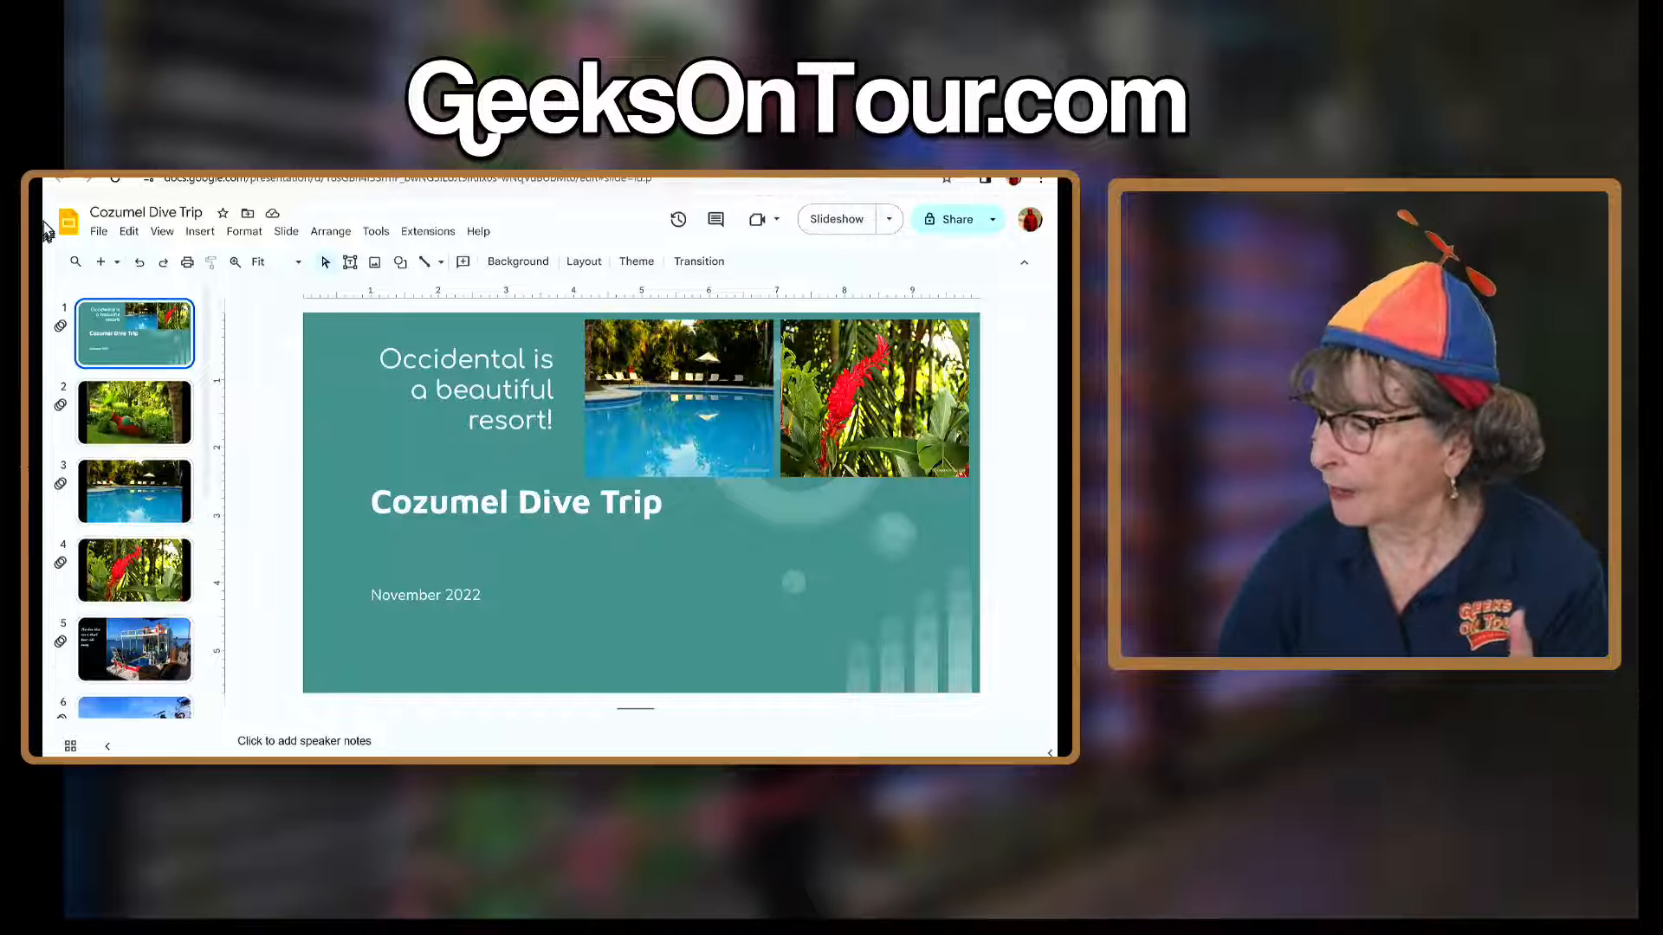
Insert the audio track "Fun in the Sun" from the shared folder "Music - free tracks from YouTube" on the title slide
{"action": "left_click", "coordinate": [200, 231]}
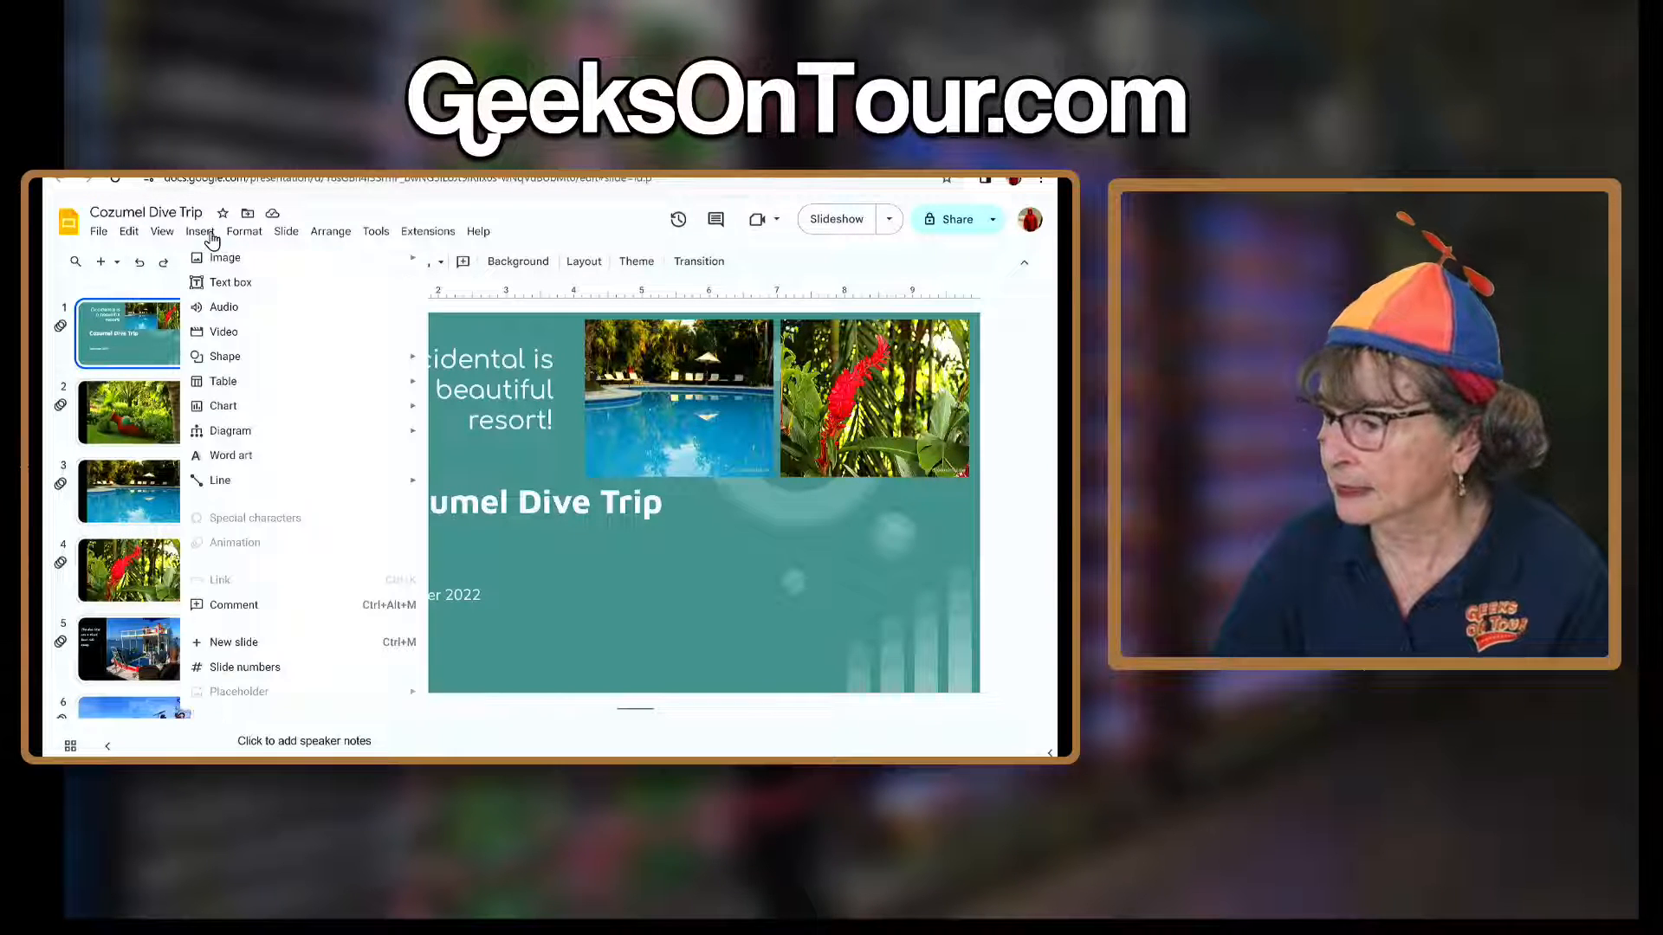
{"action": "left_click", "coordinate": [223, 307]}
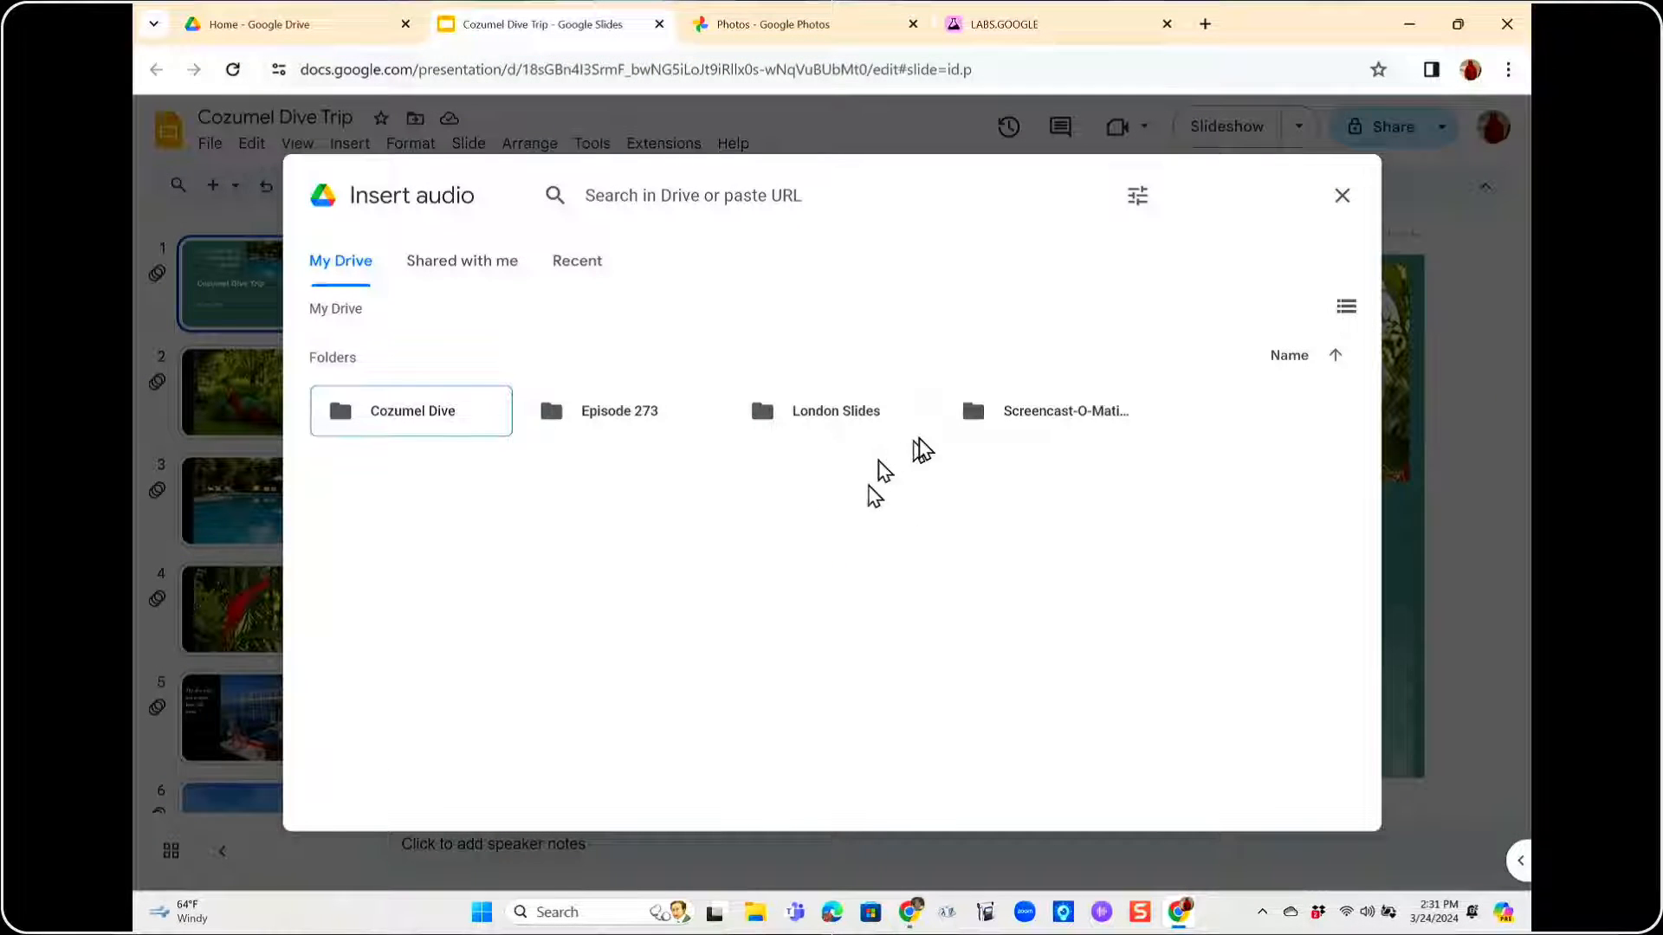
{"action": "left_click", "coordinate": [424, 273]}
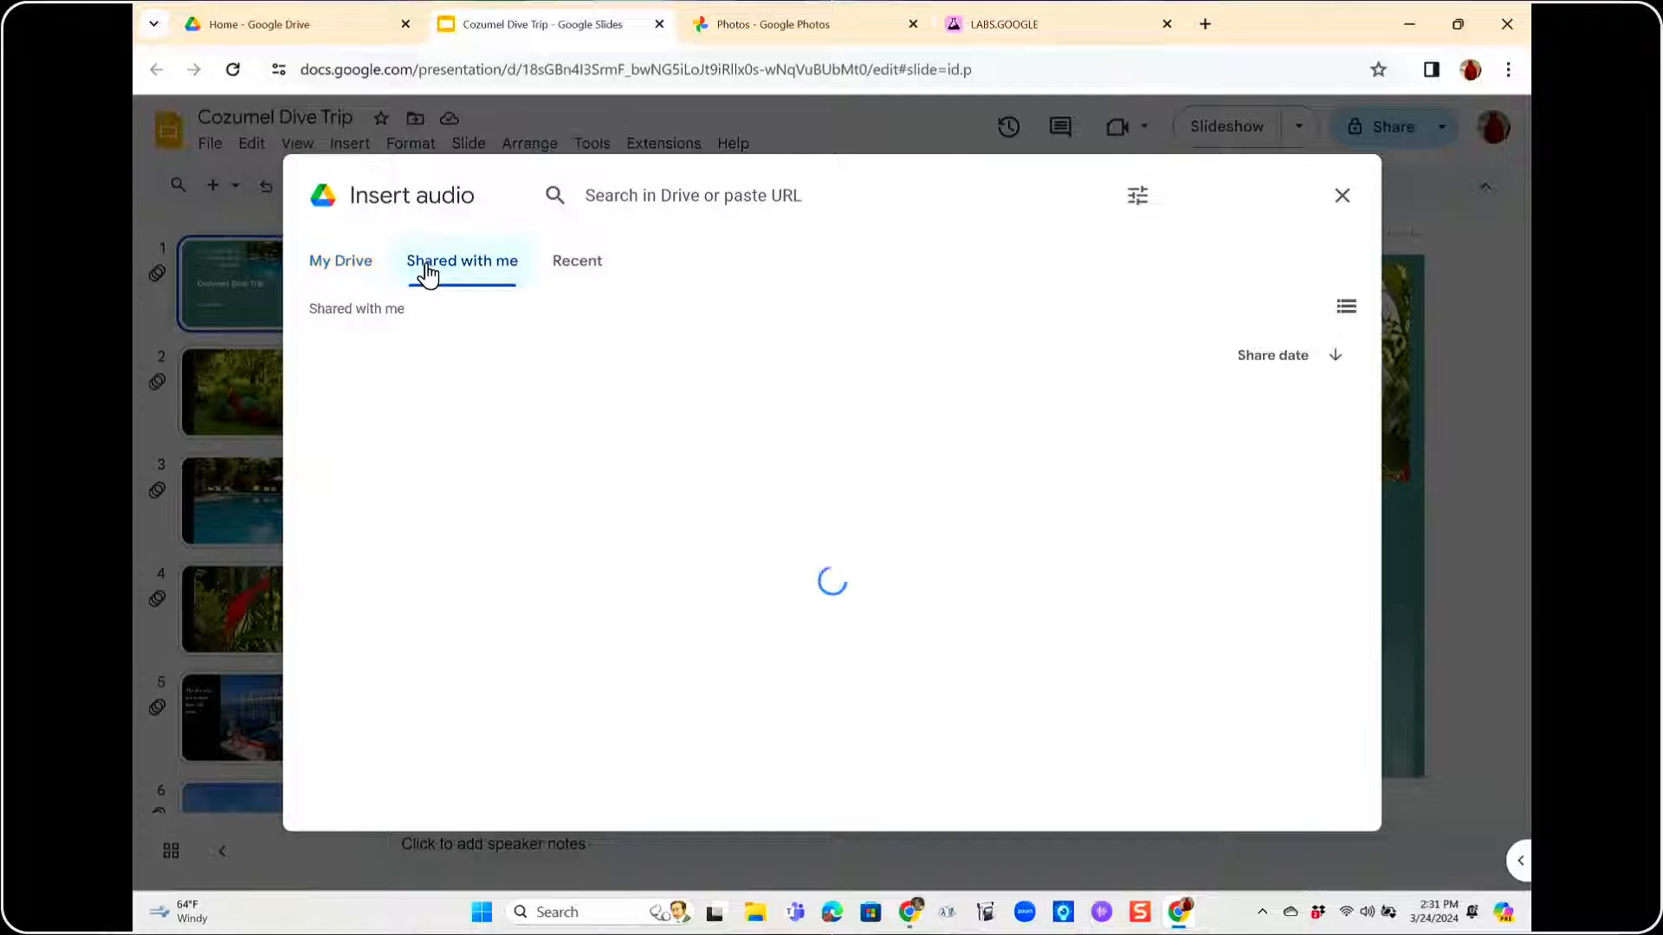
{"action": "double_click", "coordinate": [434, 479]}
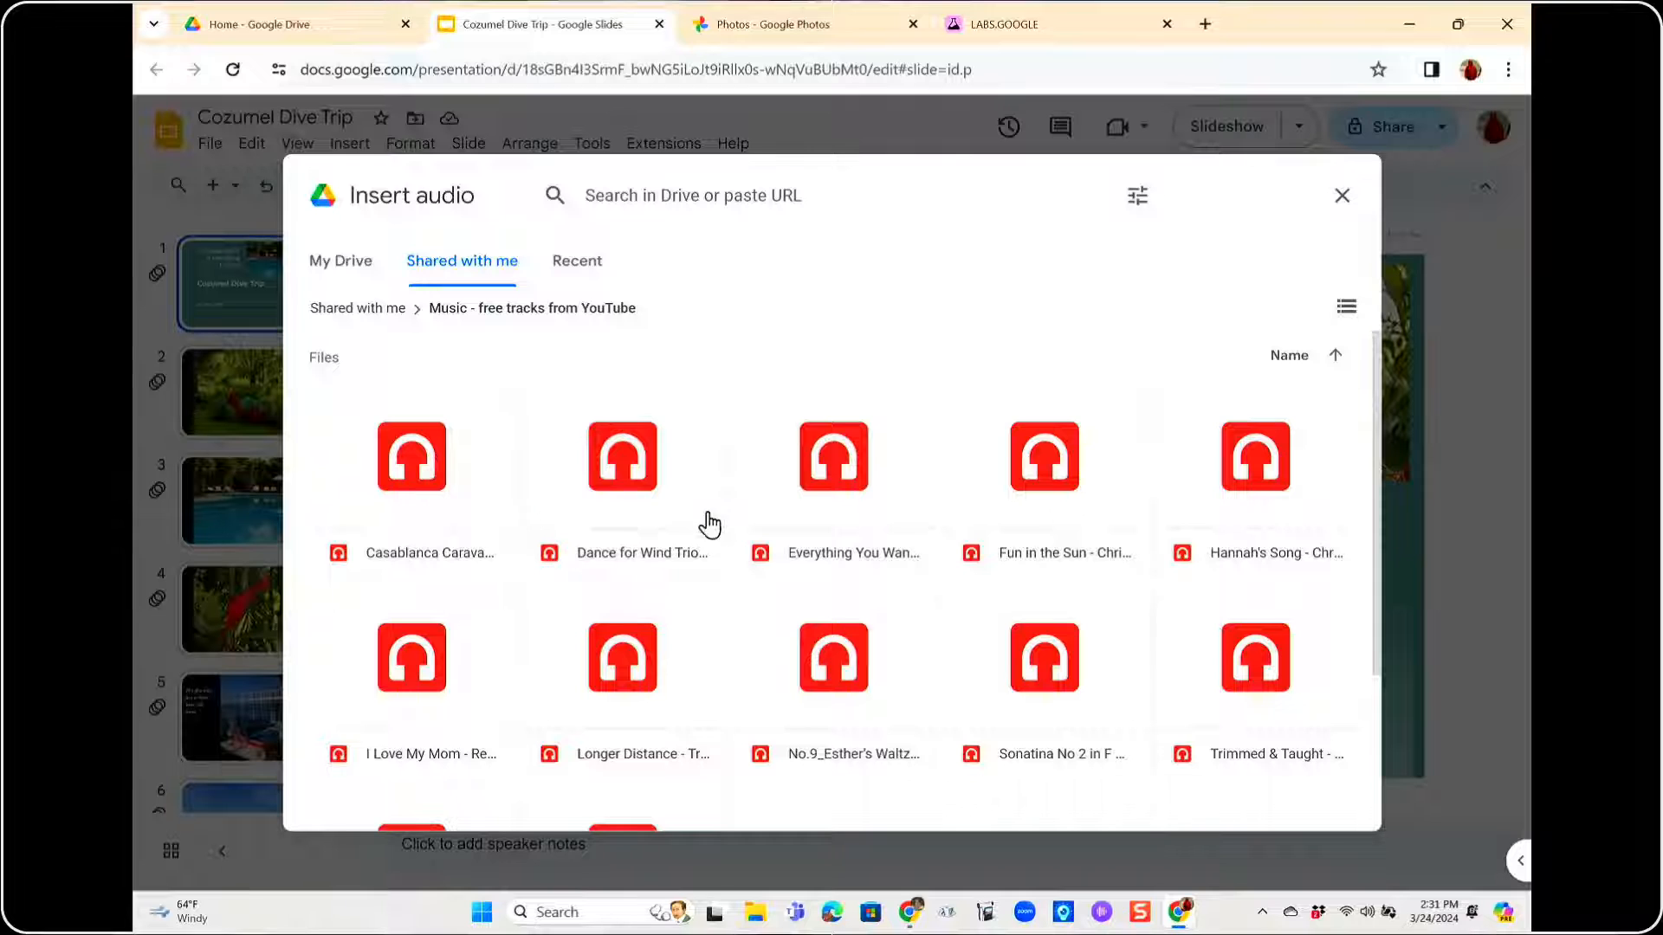
{"action": "double_click", "coordinate": [1044, 468]}
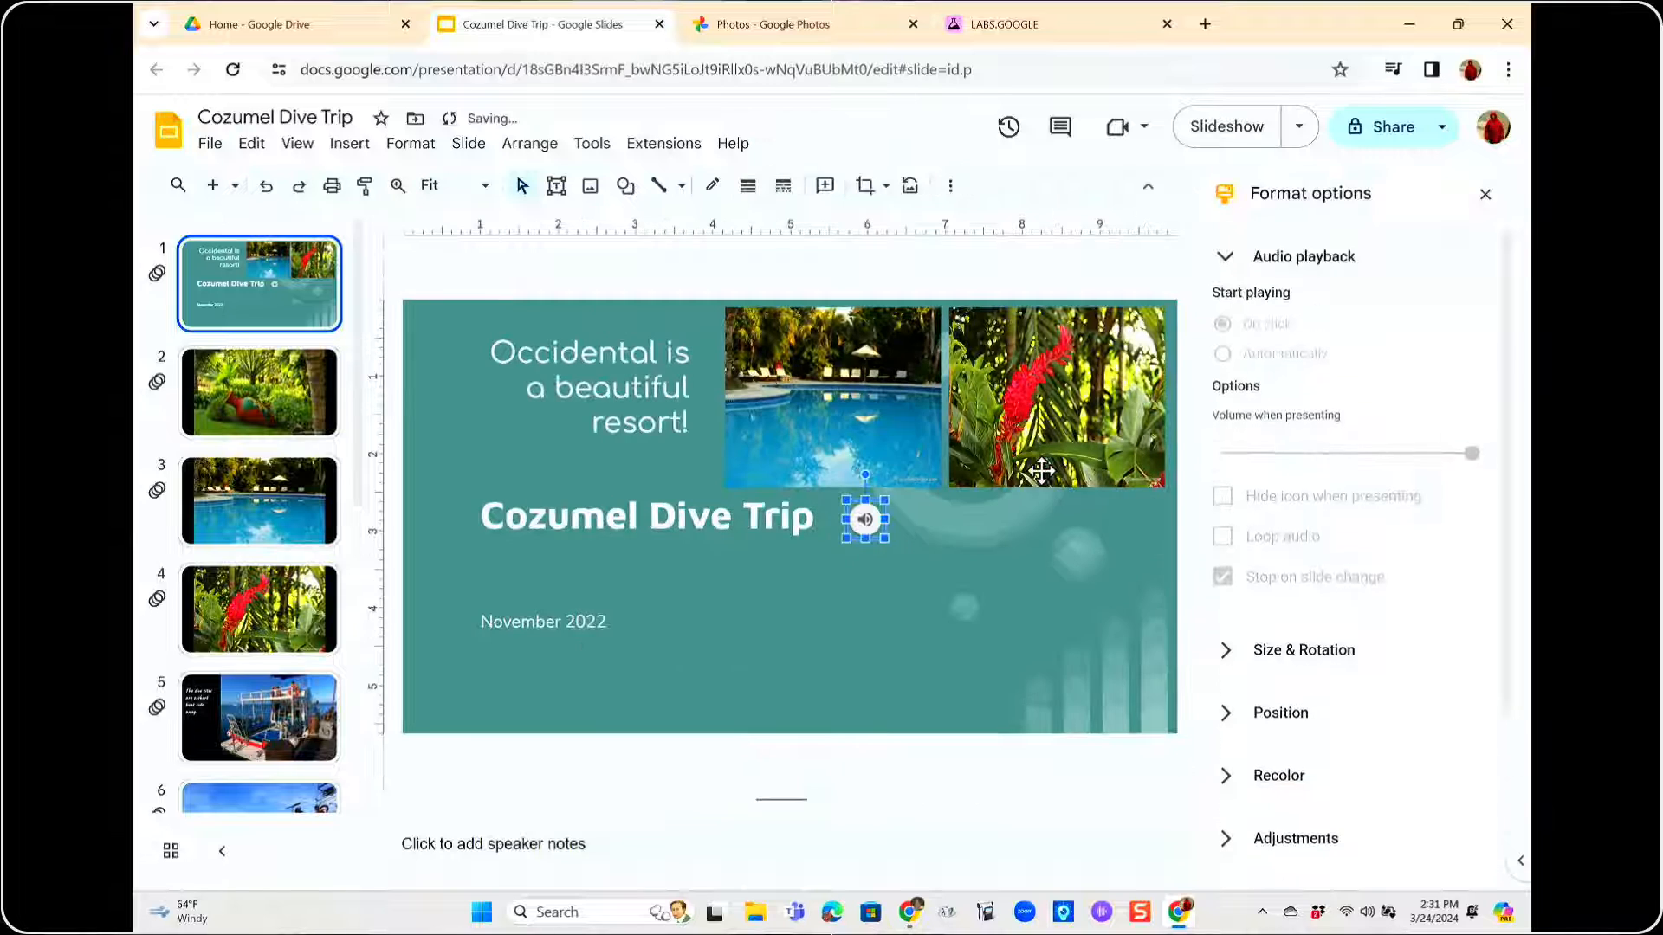
Set the audio to start playing automatically and turn off stopping on slide change
{"action": "mouse_move", "coordinate": [846, 522]}
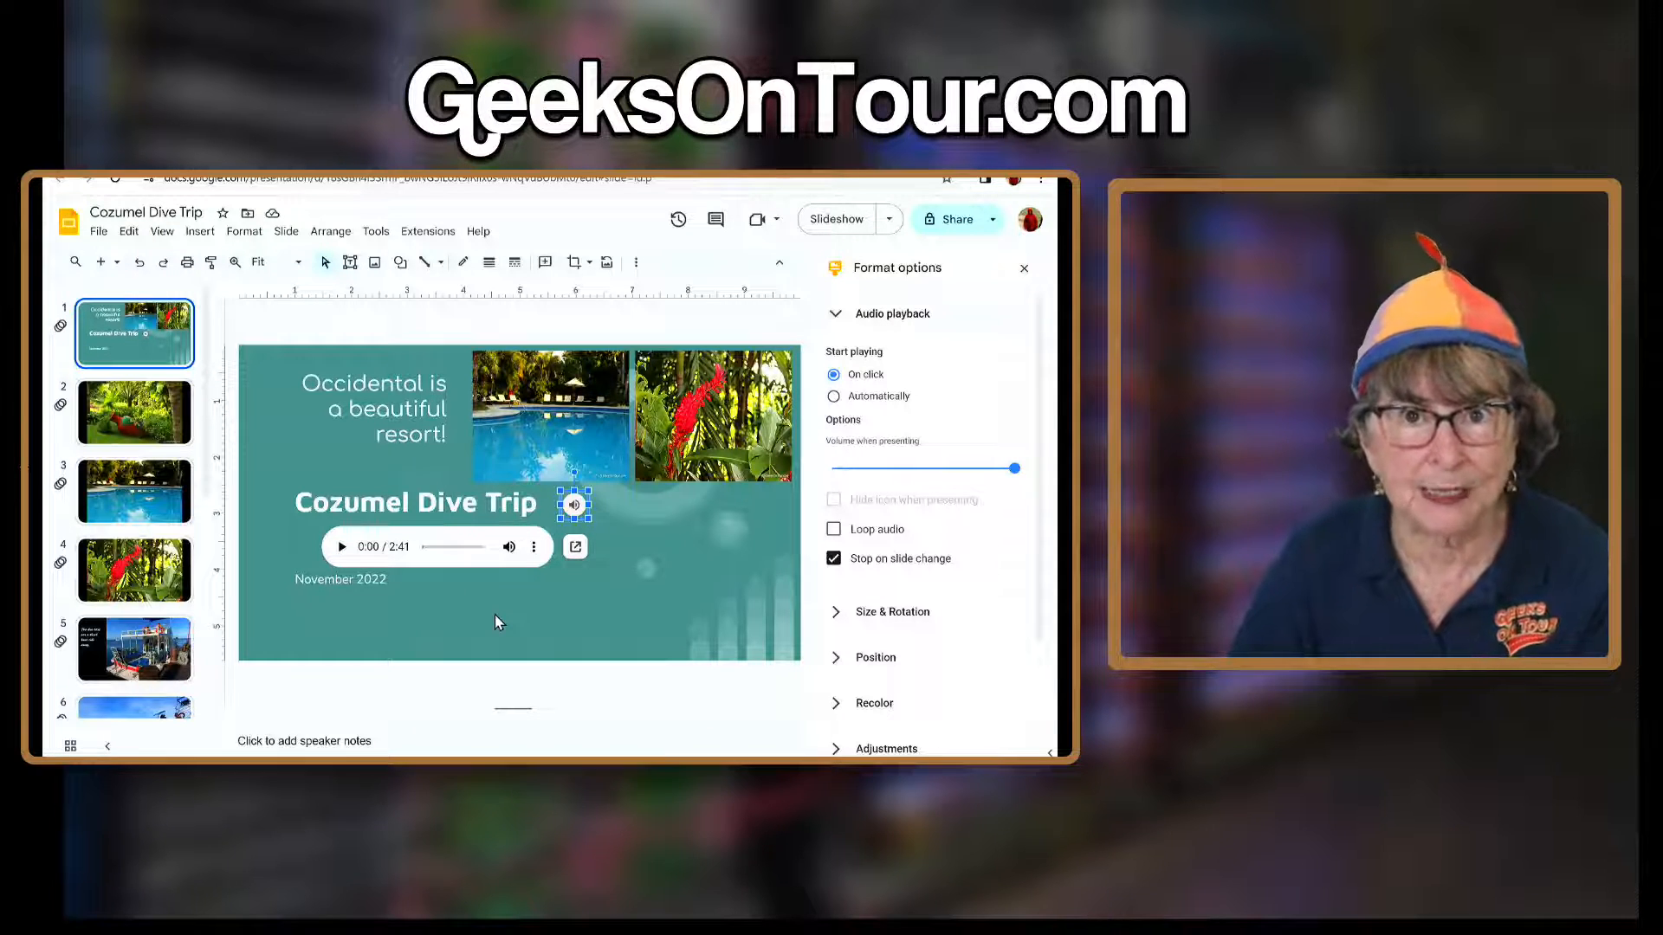
{"action": "left_click", "coordinate": [834, 559]}
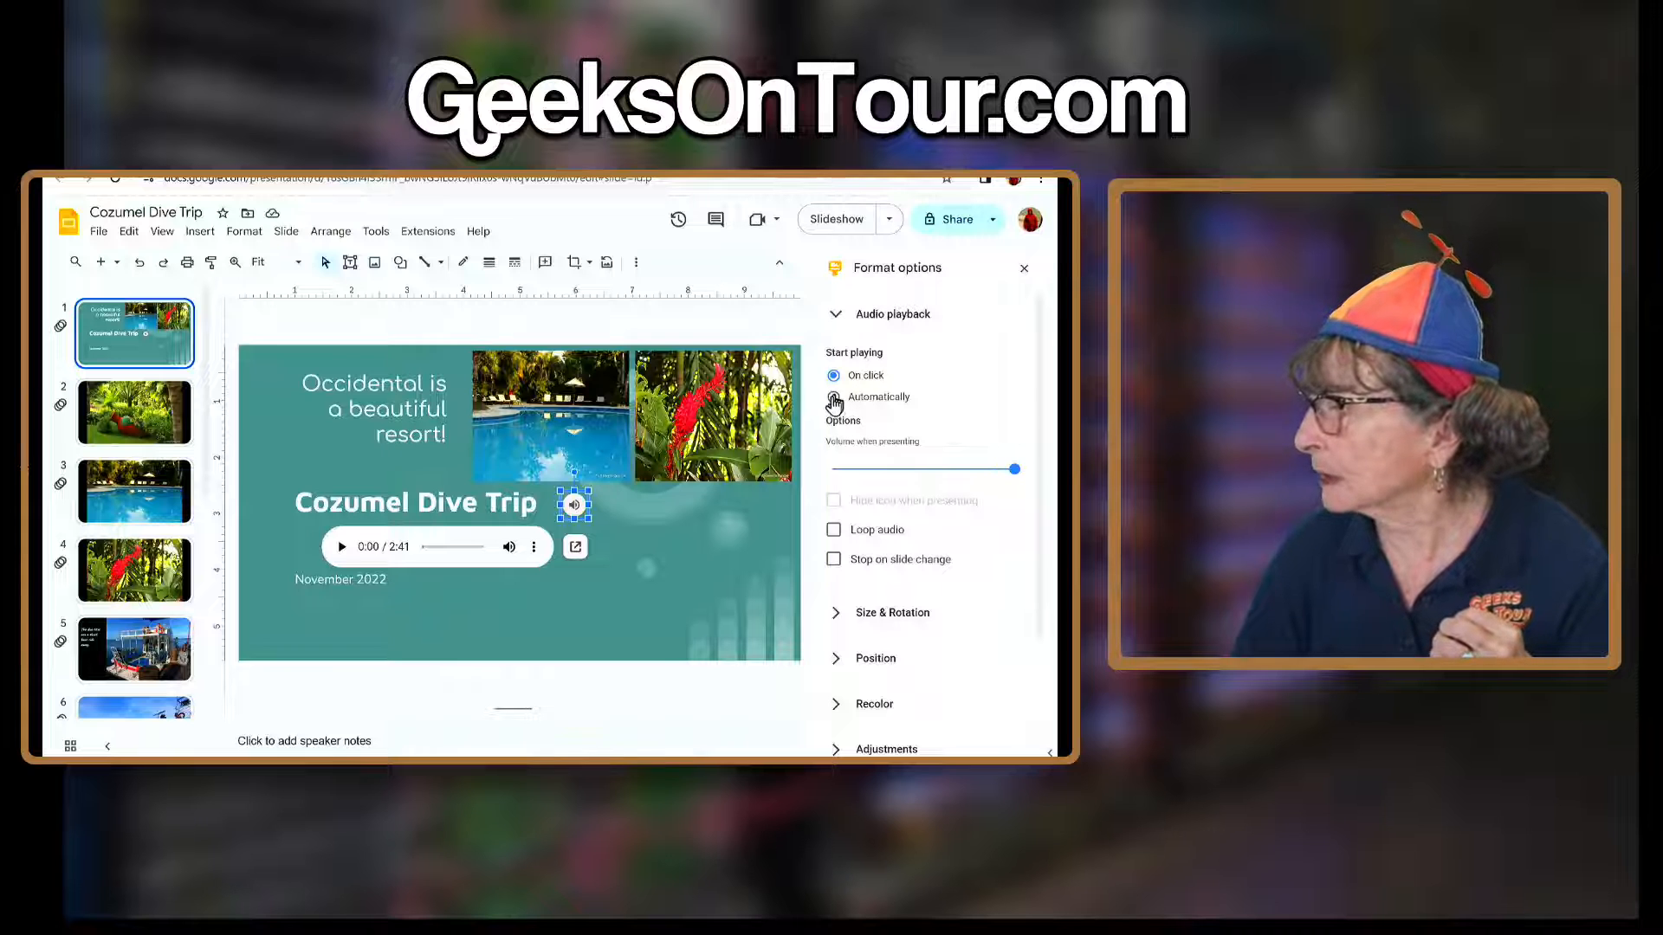
{"action": "left_click", "coordinate": [873, 397]}
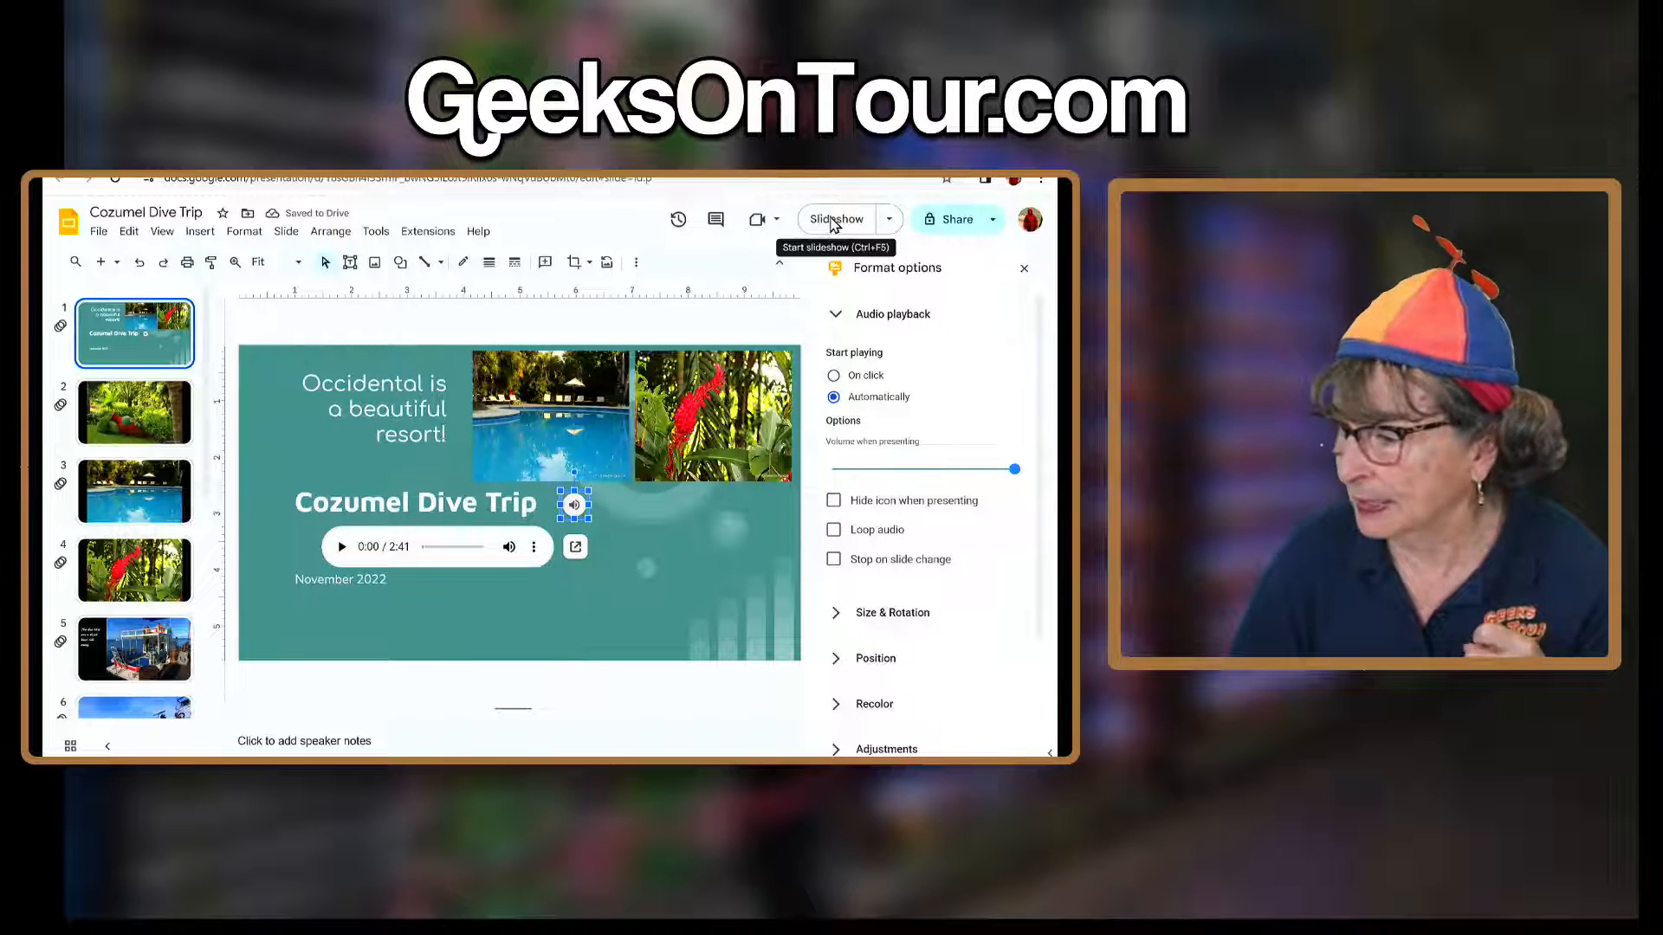
Present the slideshow with the music, auto-play the slides every second through the last one, and exit
{"action": "left_click", "coordinate": [833, 223]}
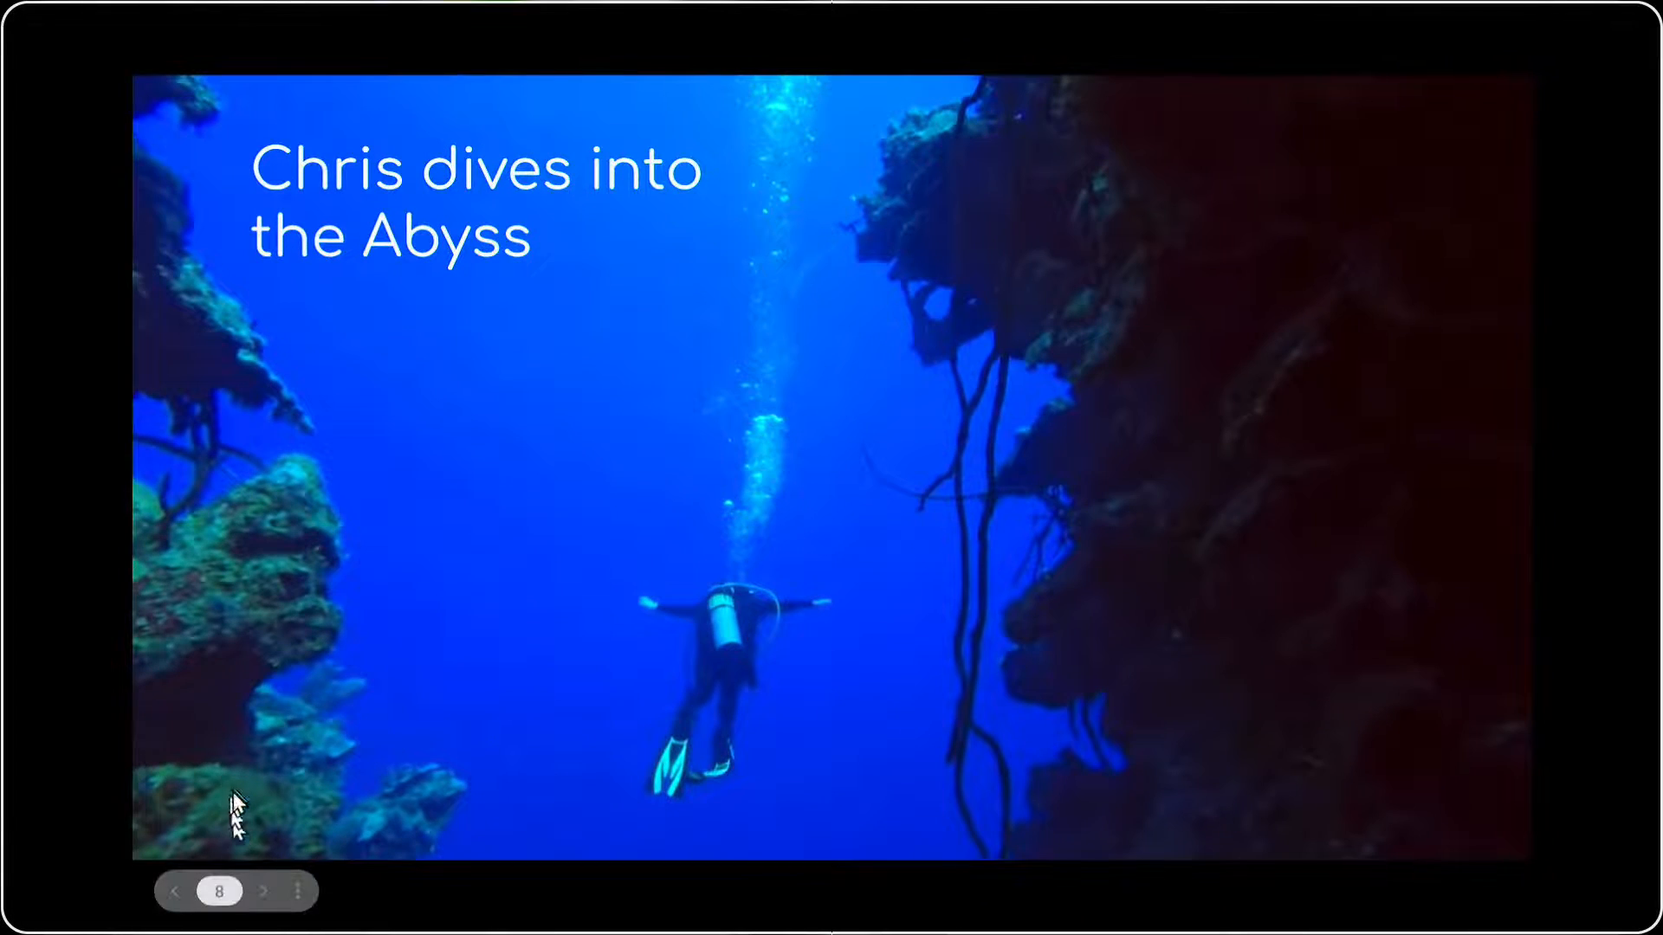
{"action": "left_click", "coordinate": [298, 891]}
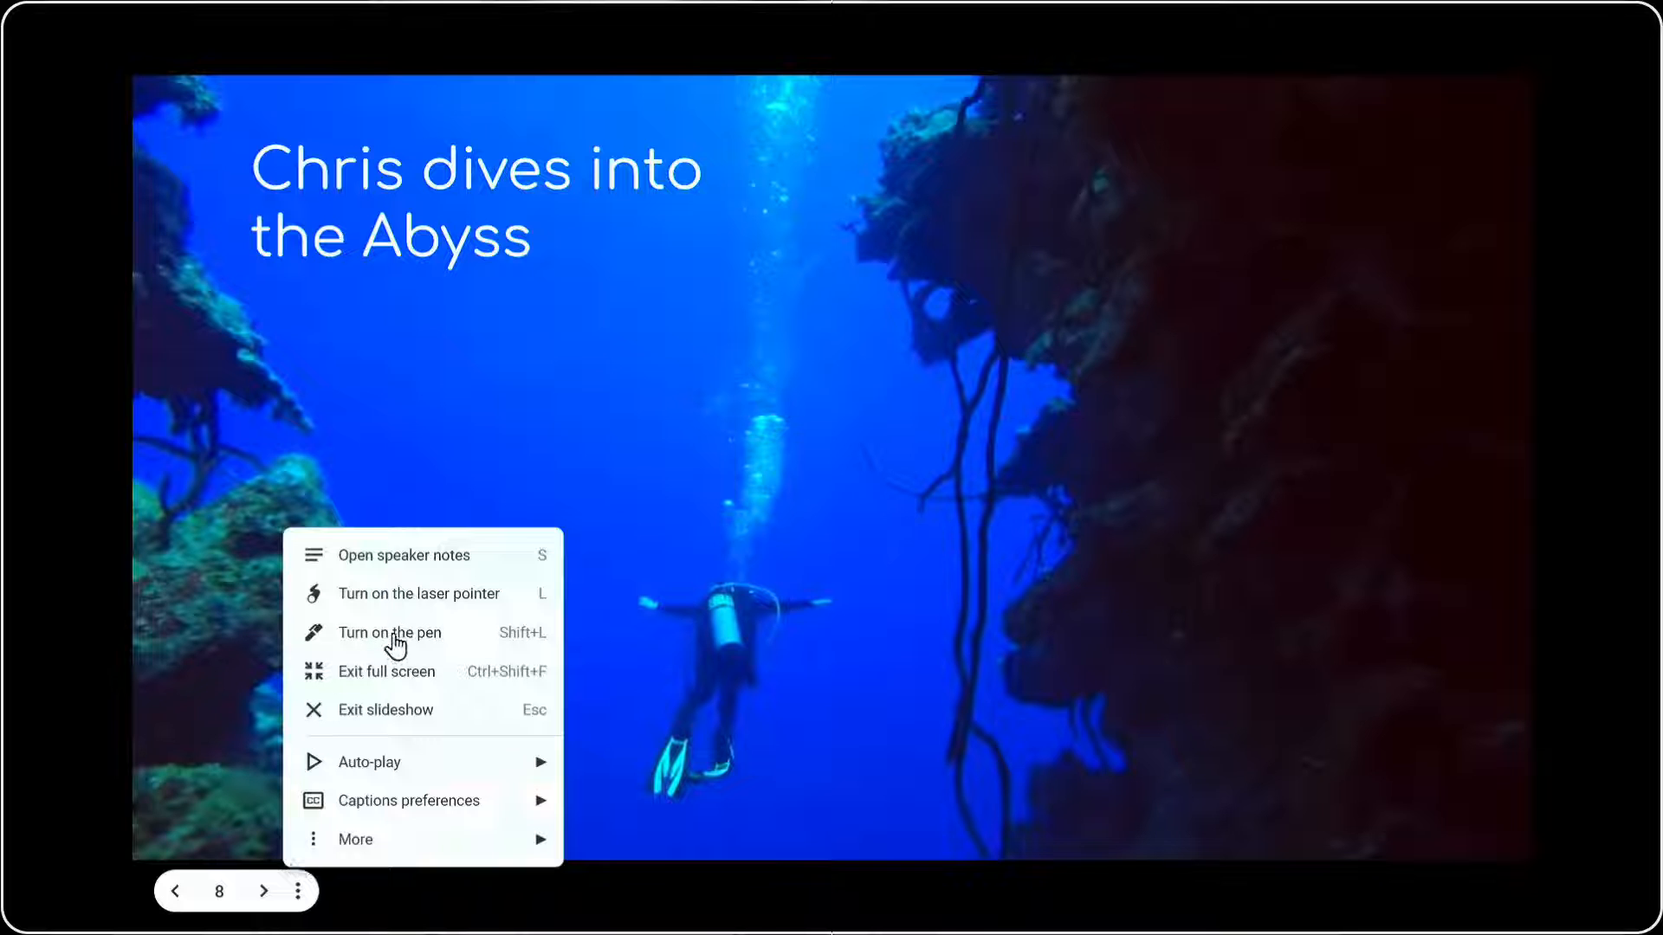
{"action": "mouse_move", "coordinate": [386, 764]}
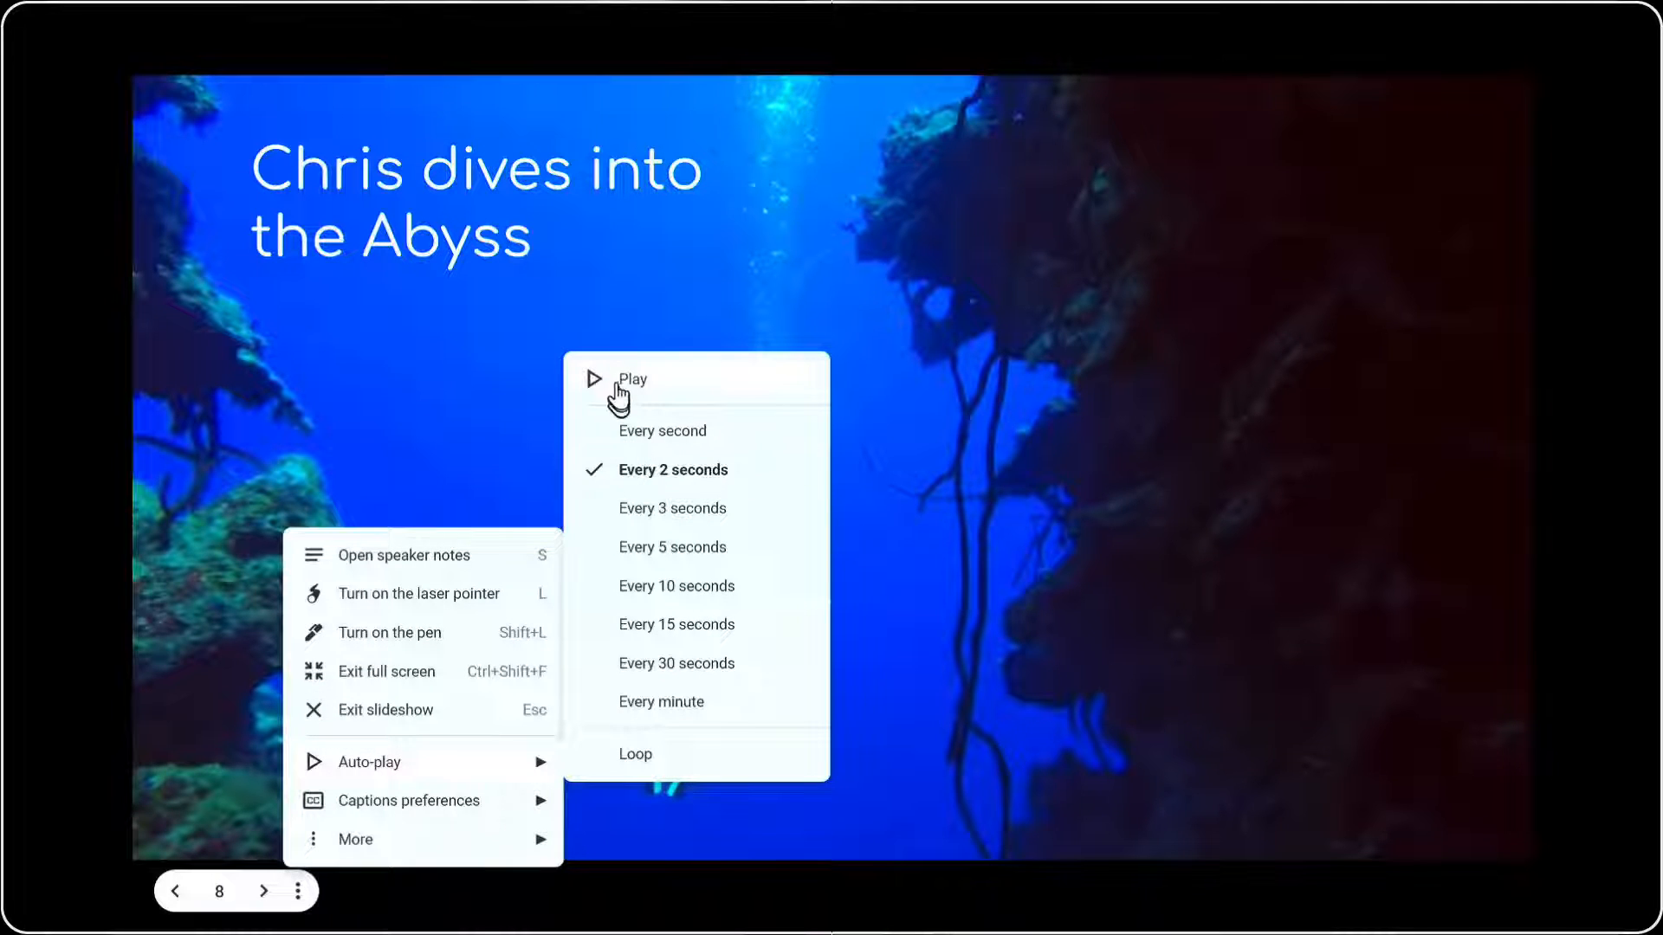
{"action": "left_click", "coordinate": [626, 430]}
{"action": "left_click", "coordinate": [622, 377]}
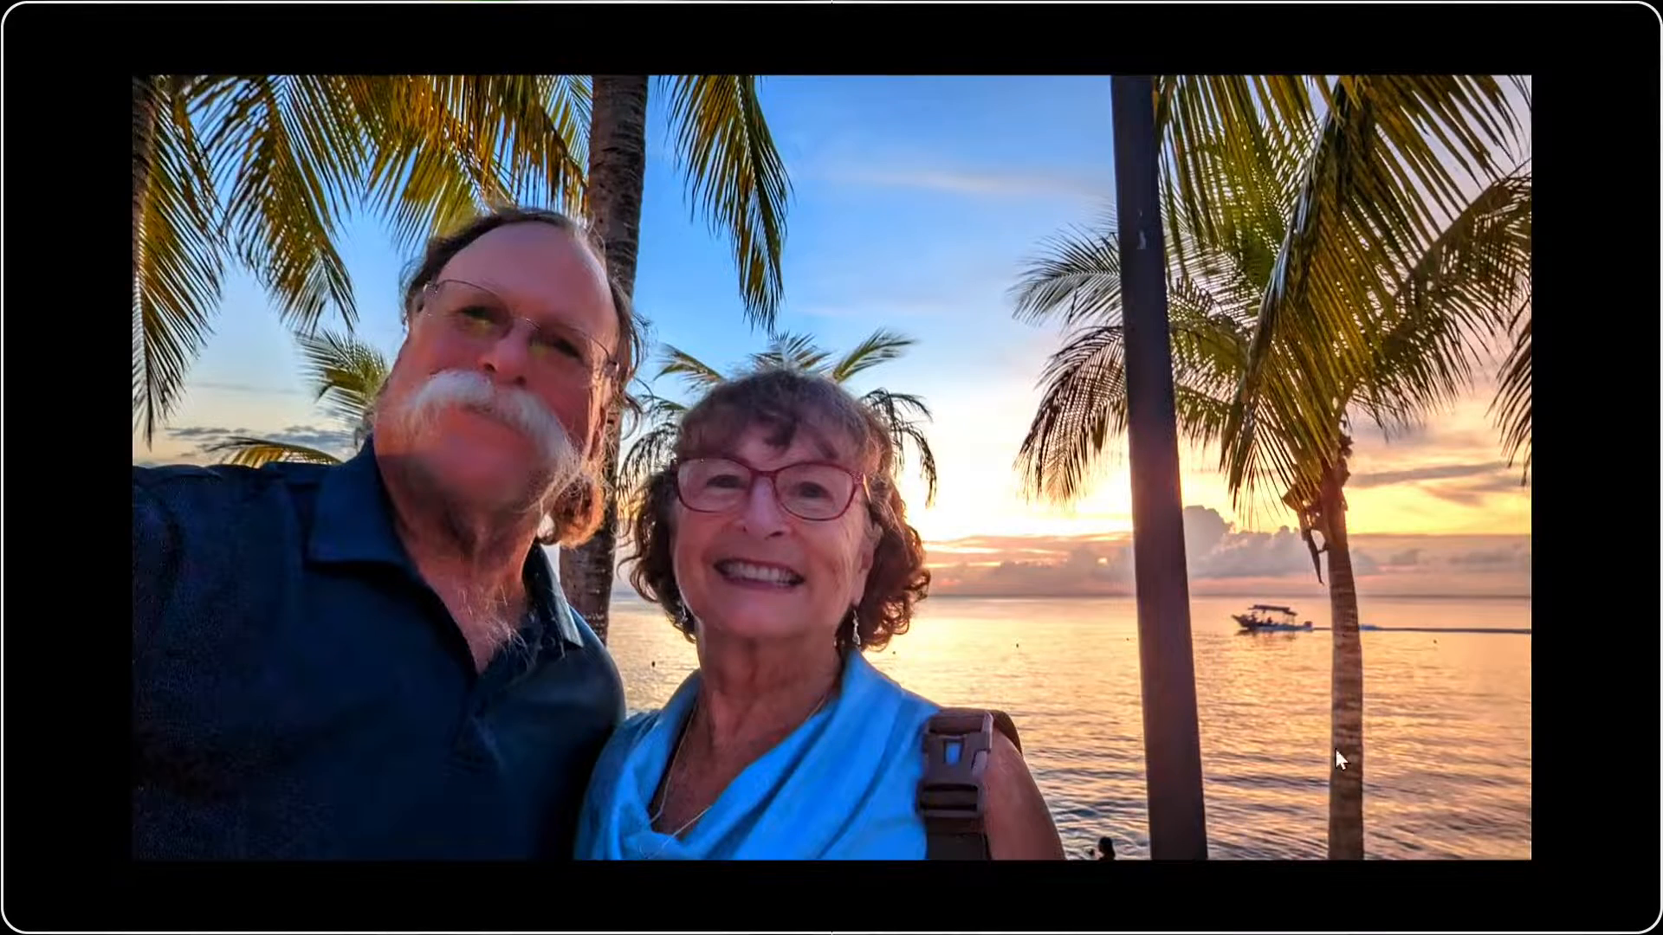
{"action": "mouse_move", "coordinate": [254, 894]}
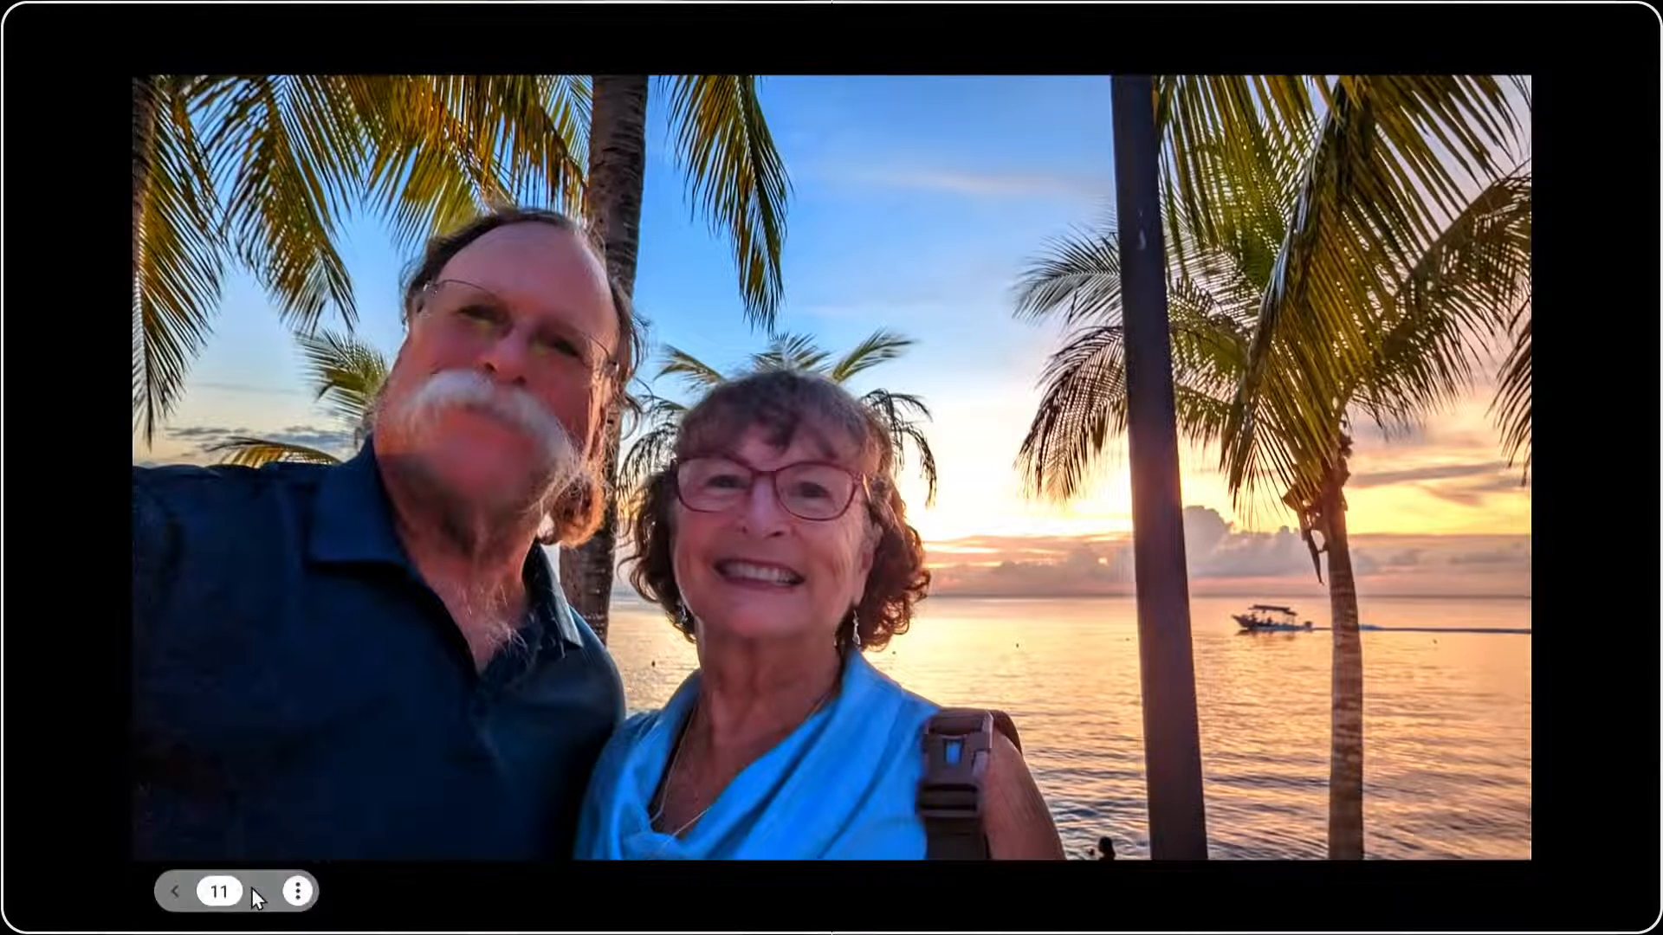
{"action": "left_click", "coordinate": [297, 892]}
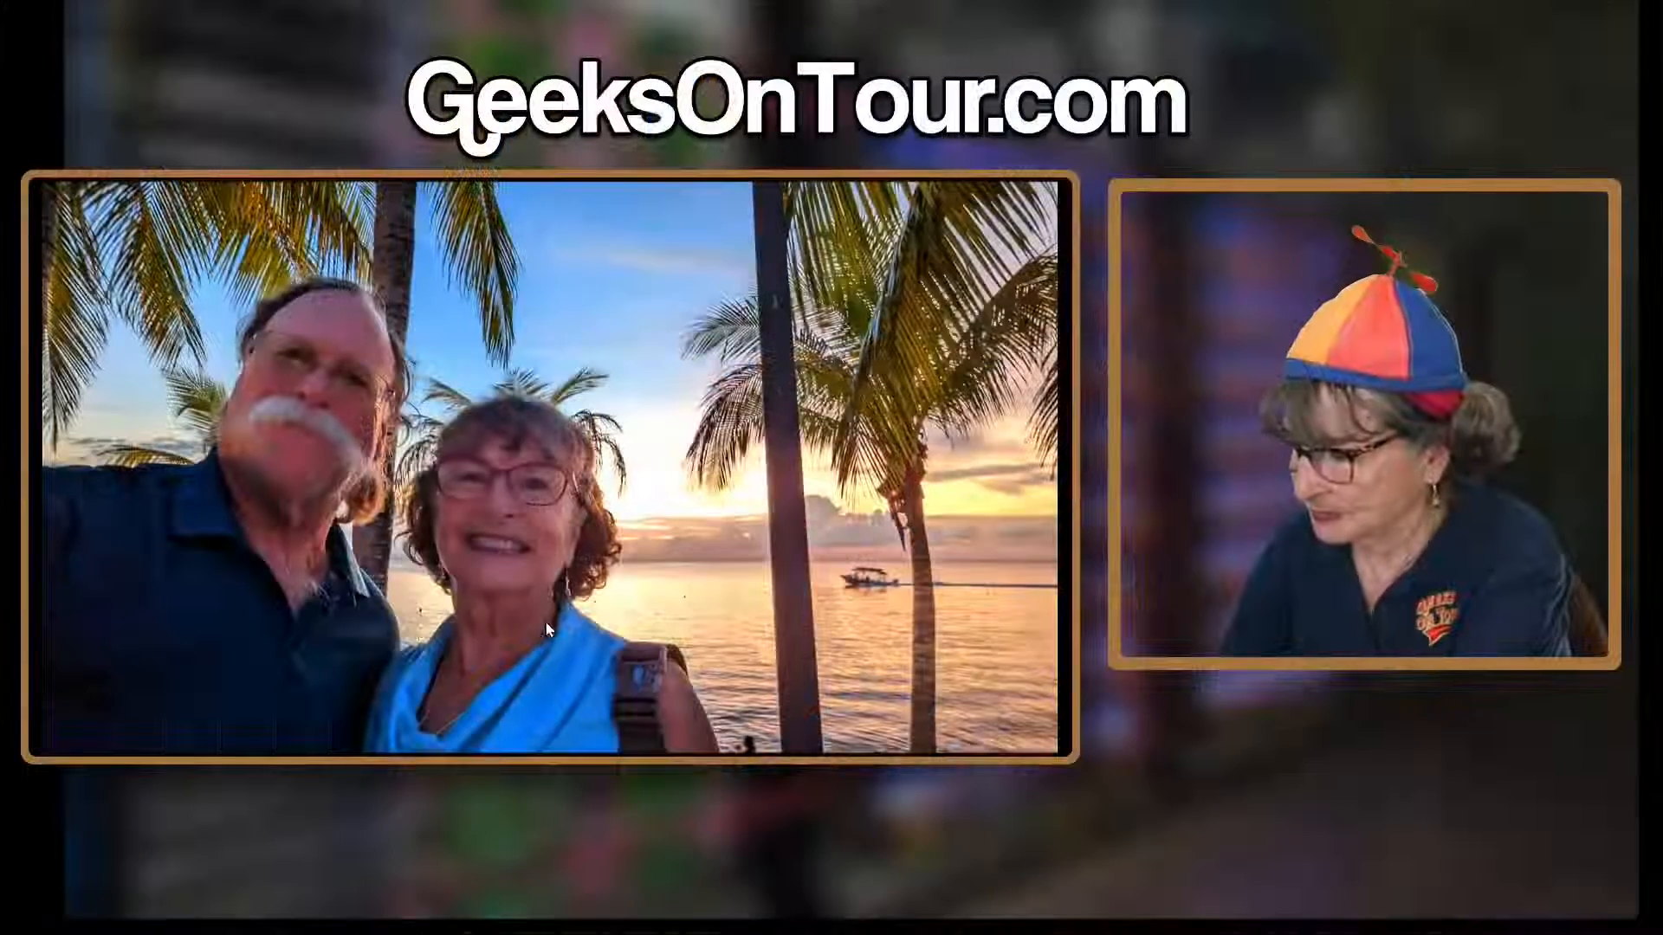
{"action": "key", "text": "Escape"}
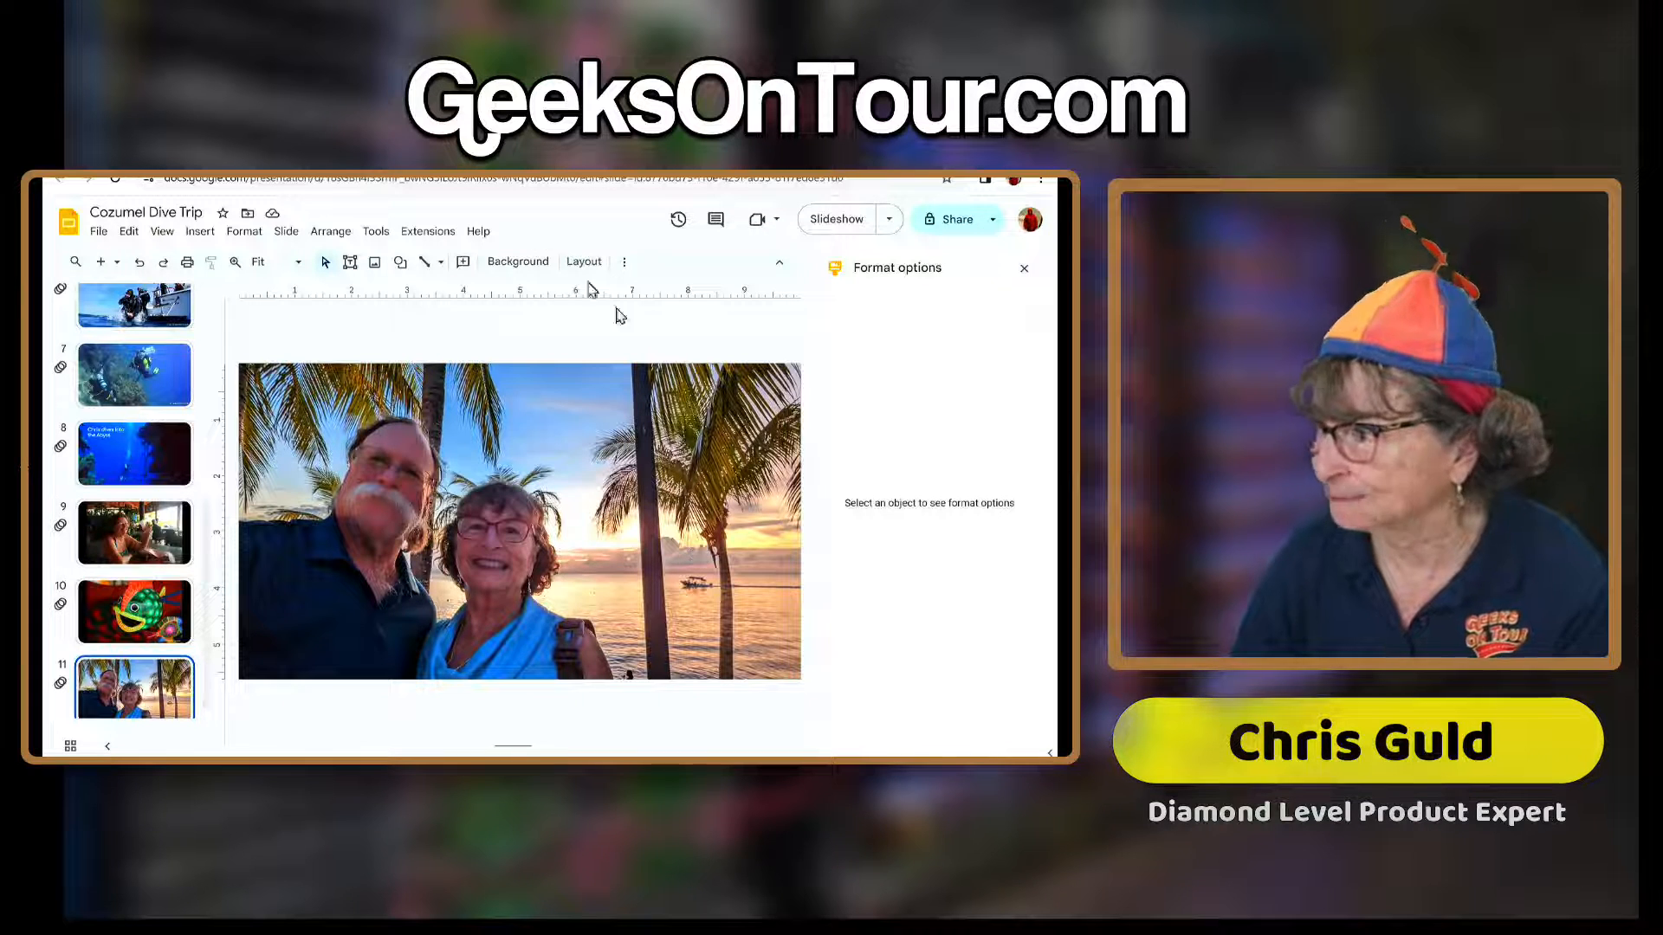
Switch back to the lecture slideshow and advance to the slide "Embed a slideshow in a web page"
{"action": "left_click", "coordinate": [609, 750]}
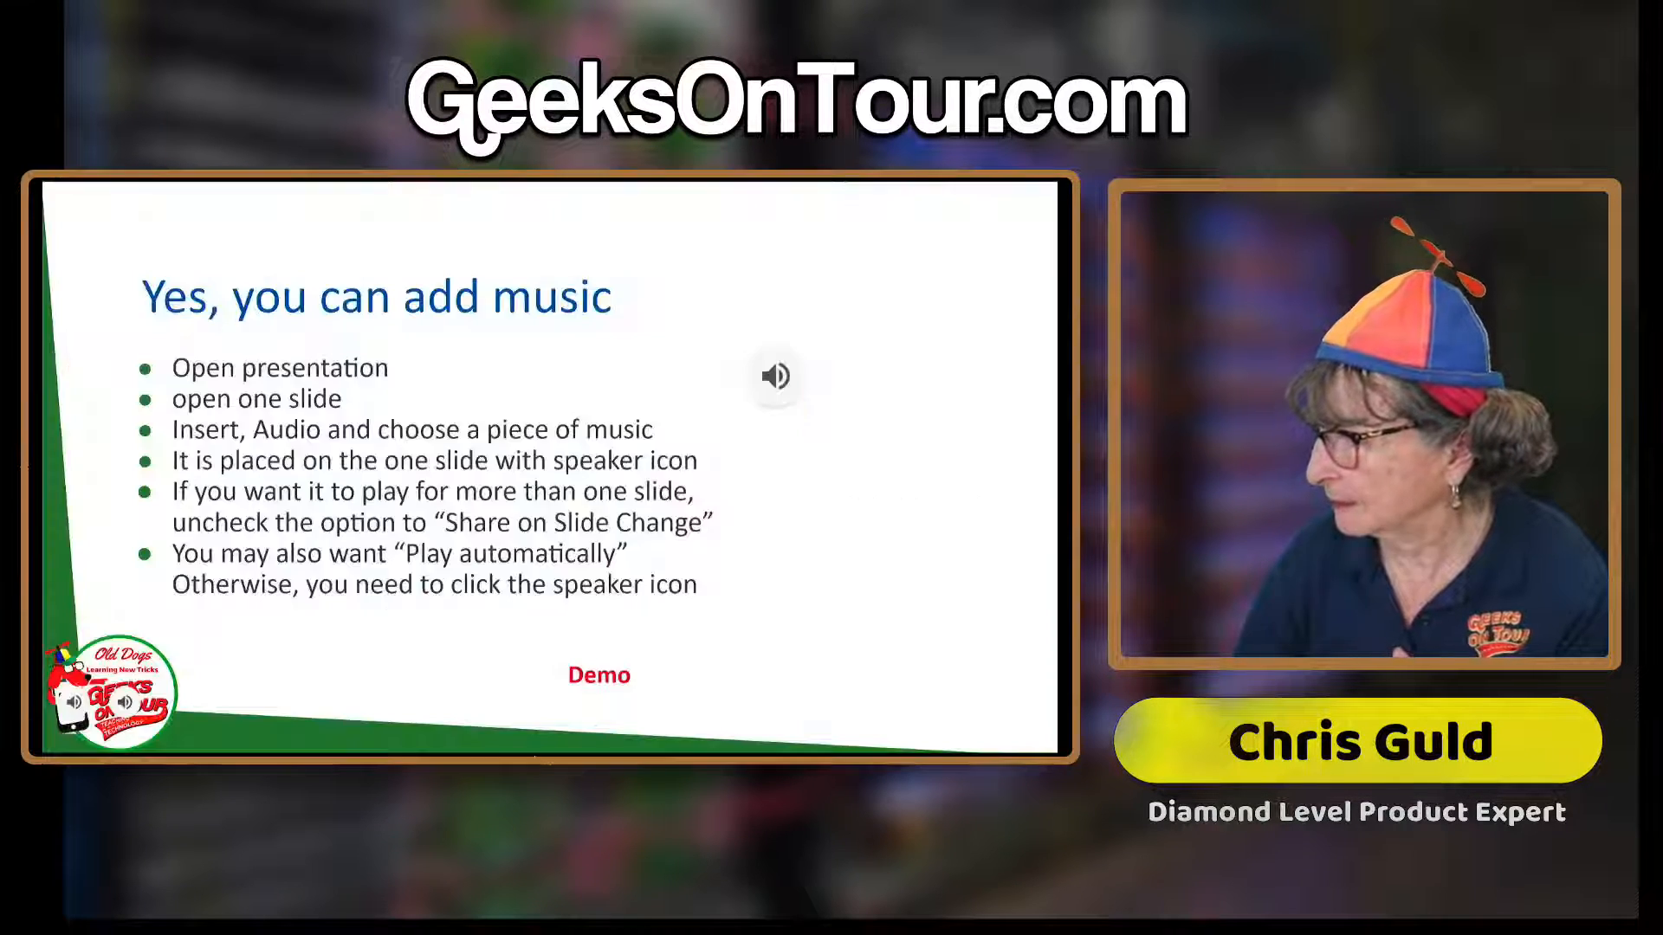
{"action": "key", "text": "Right"}
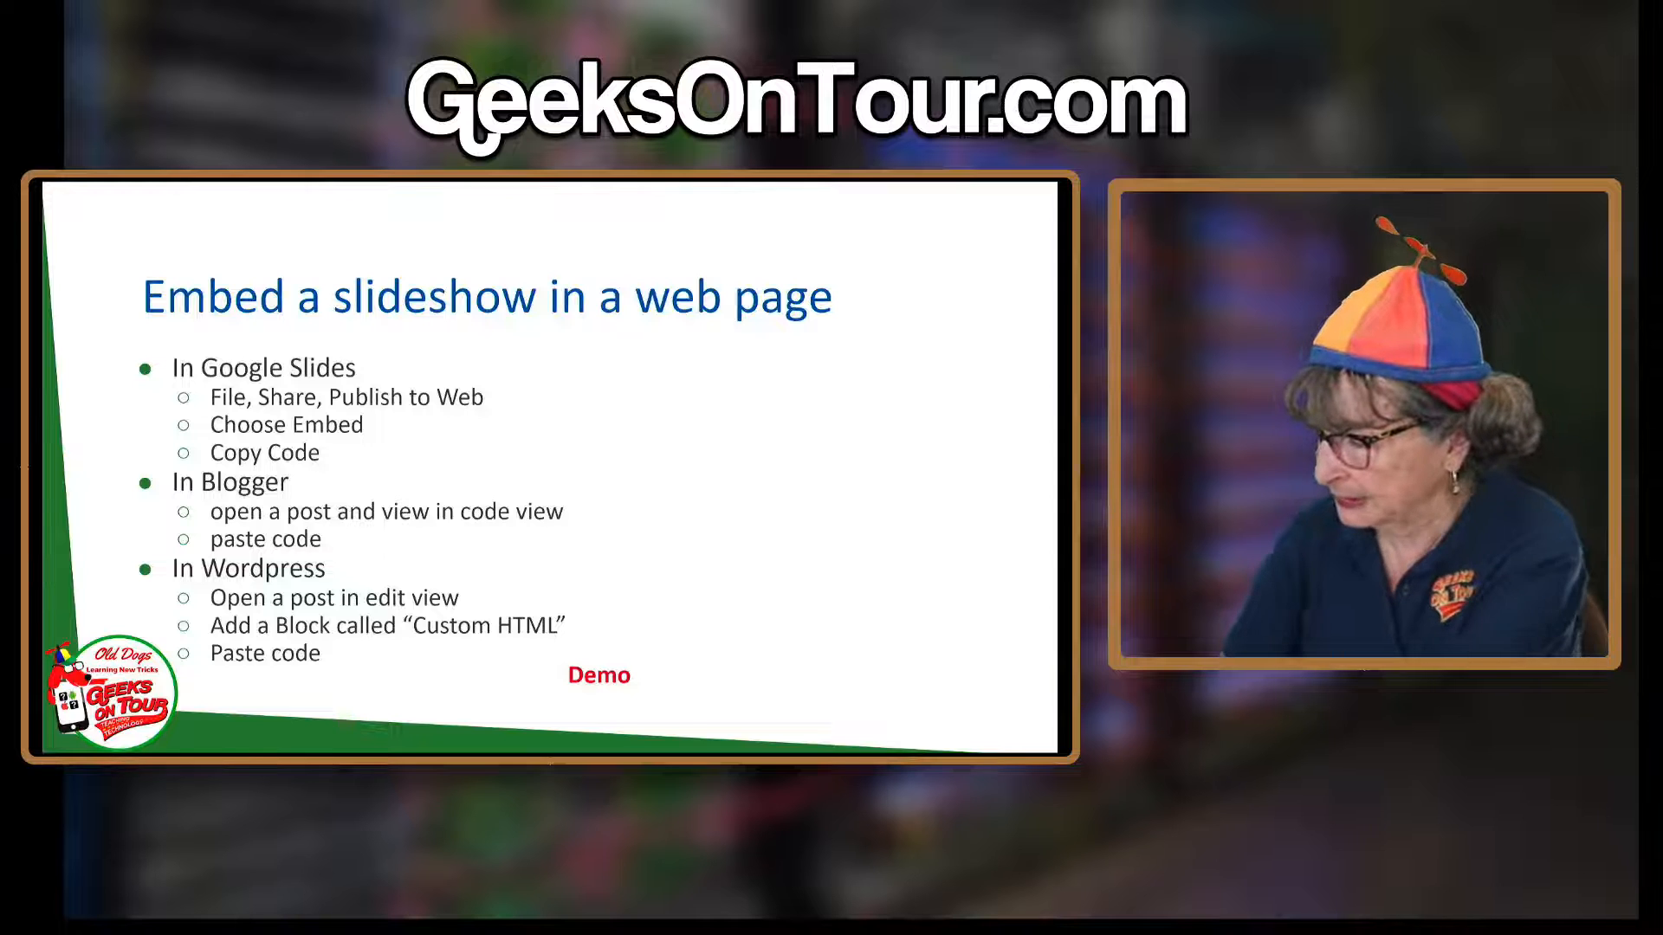
Switch to the Cozumel Dive Trip presentation and publish it to the web
{"action": "key", "text": "alt+Tab"}
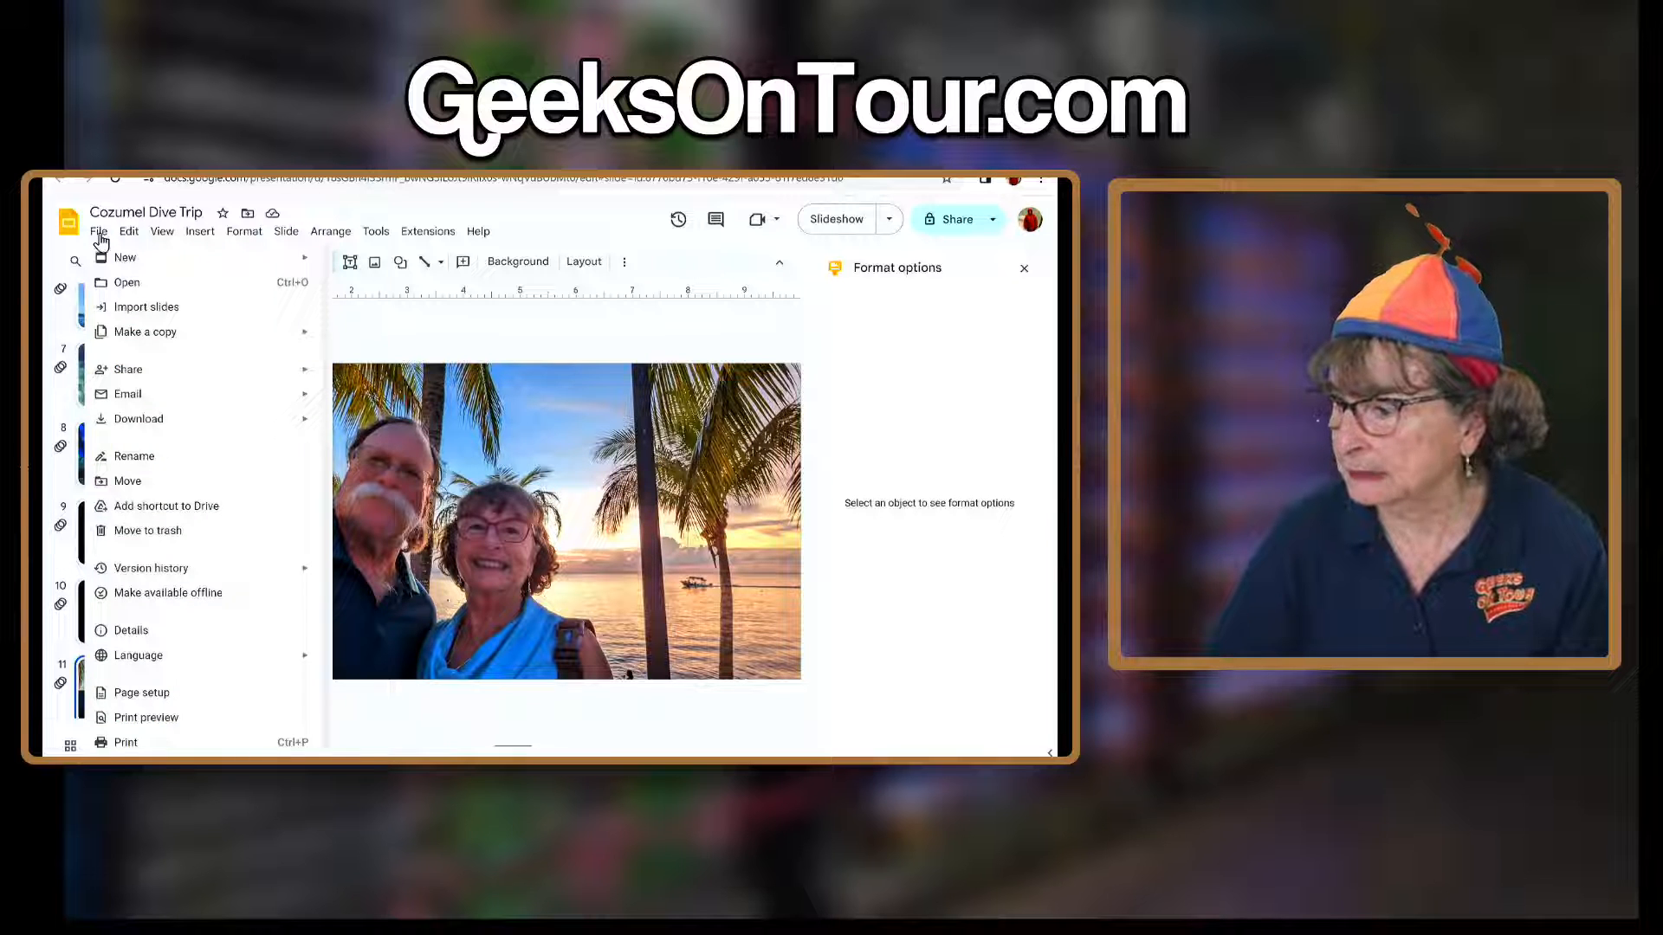
{"action": "mouse_move", "coordinate": [127, 372]}
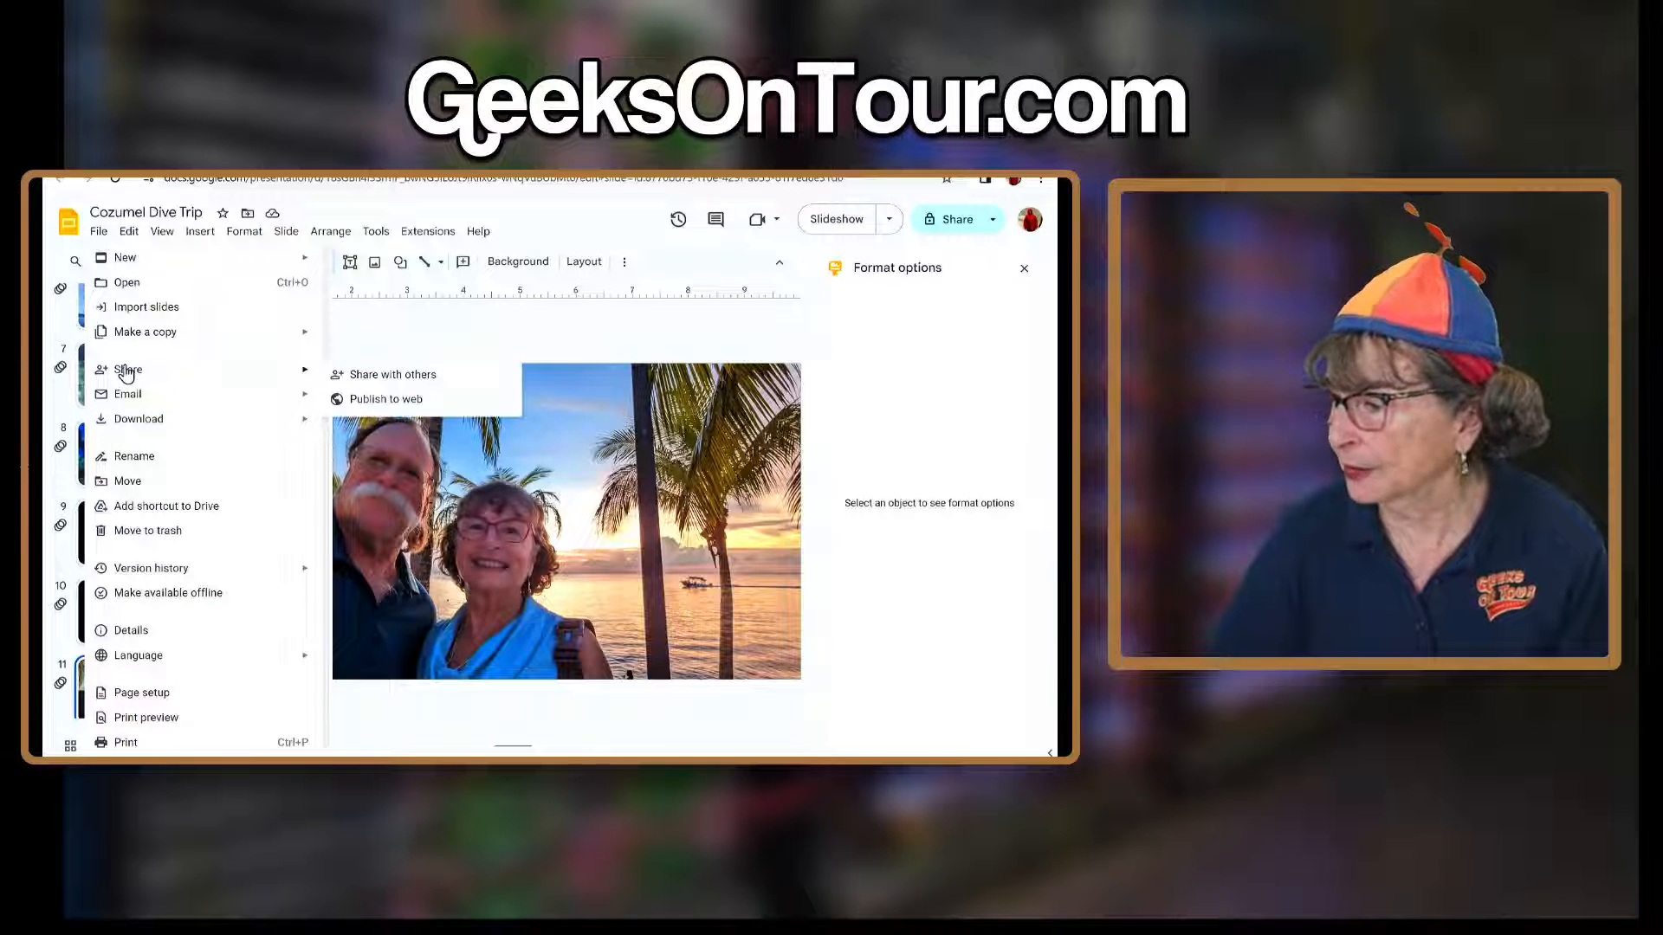
{"action": "left_click", "coordinate": [387, 400]}
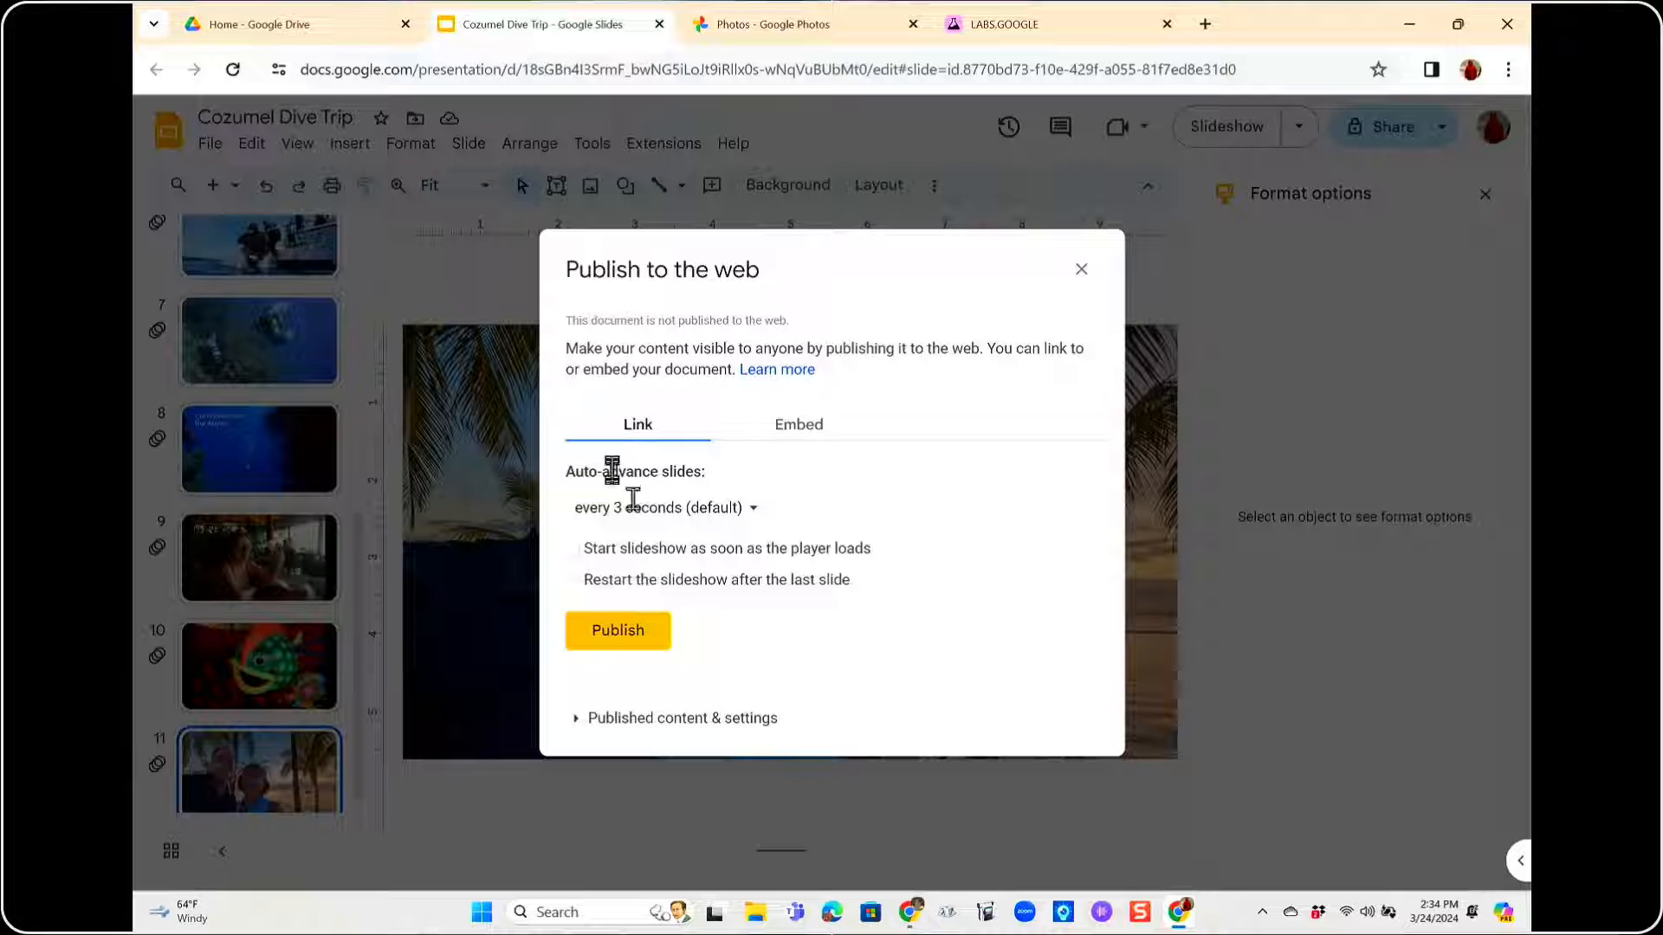
{"action": "left_click", "coordinate": [625, 631]}
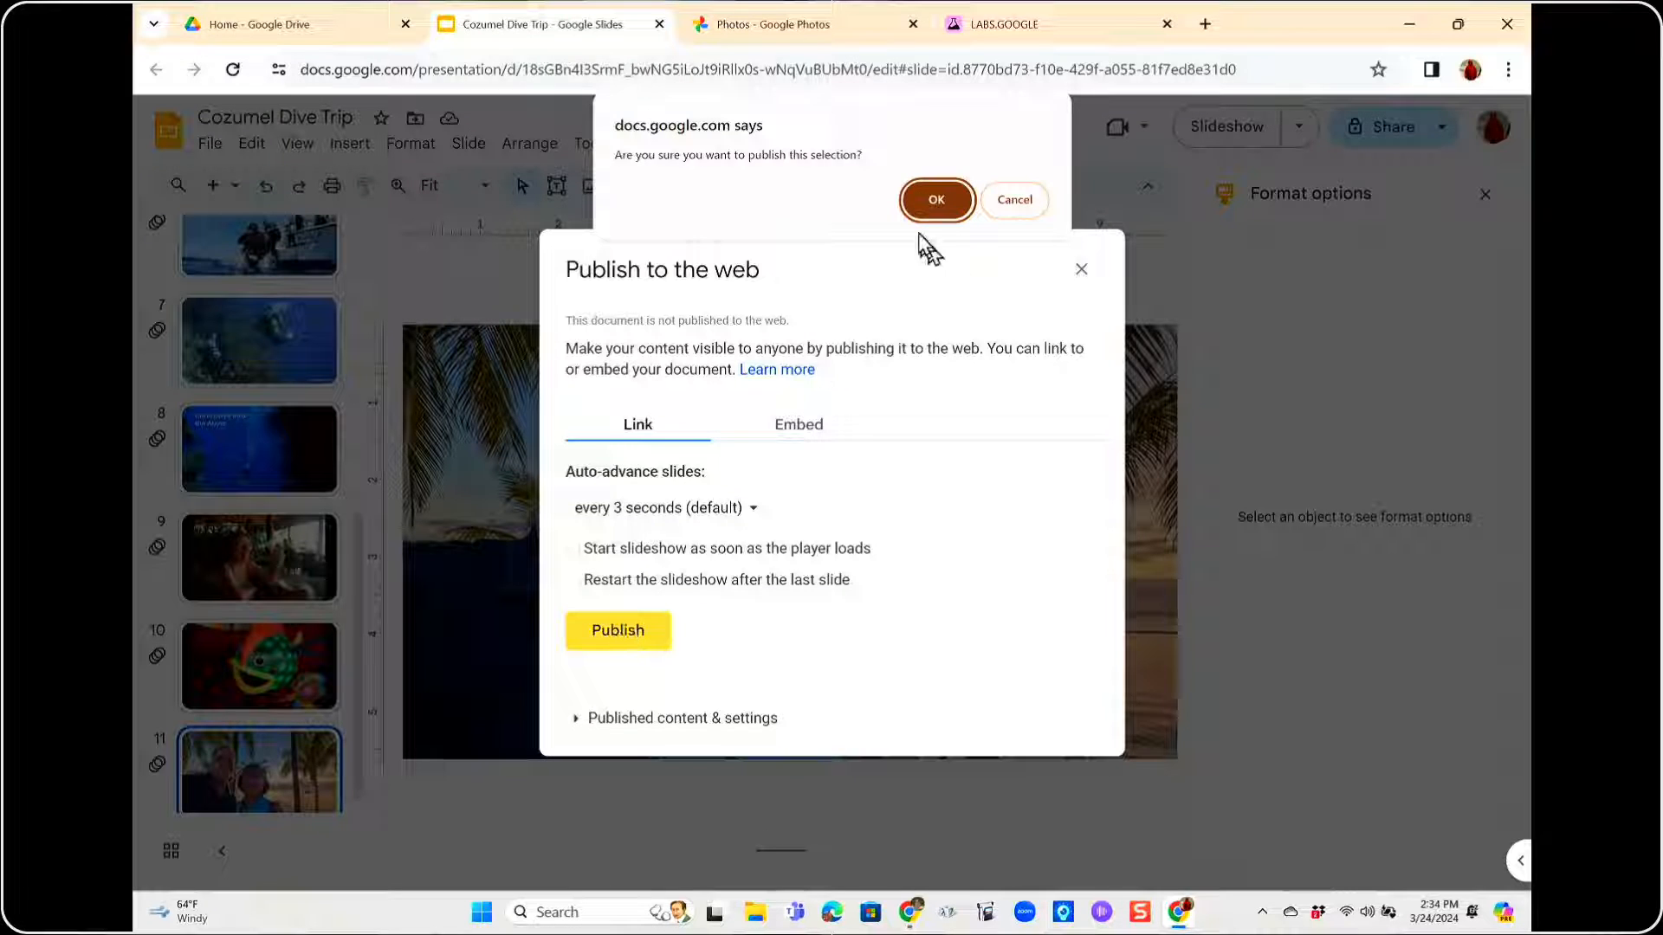
{"action": "left_click", "coordinate": [935, 200]}
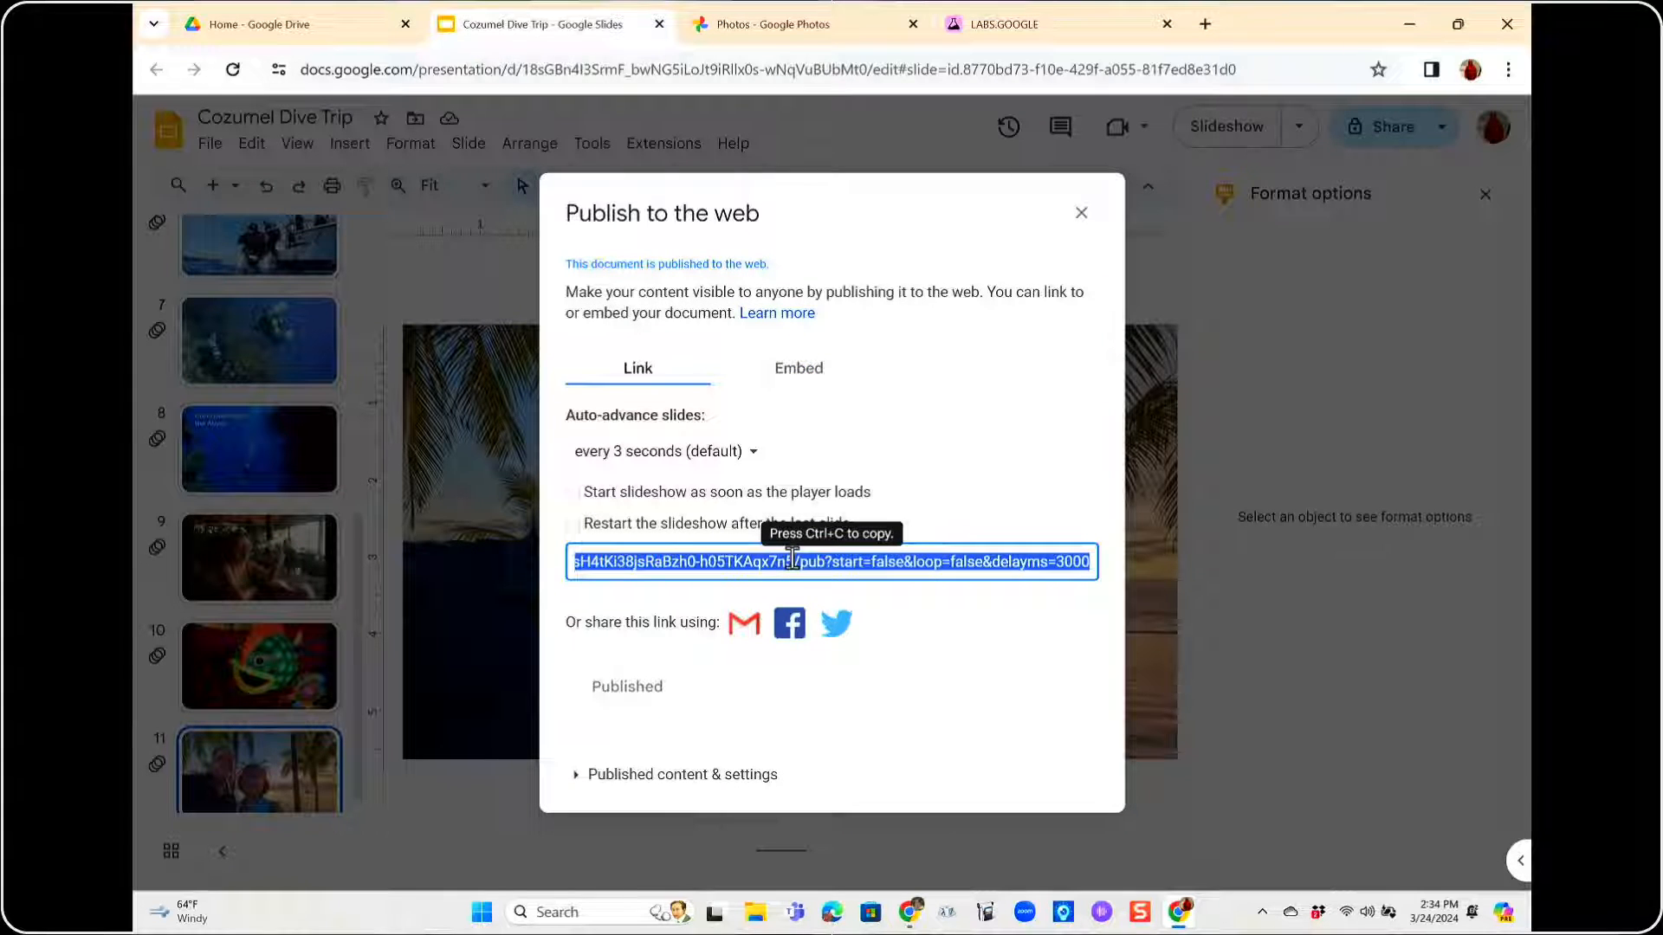
Copy the embed code of the published presentation at its default size and auto-advance settings
{"action": "left_click", "coordinate": [792, 379]}
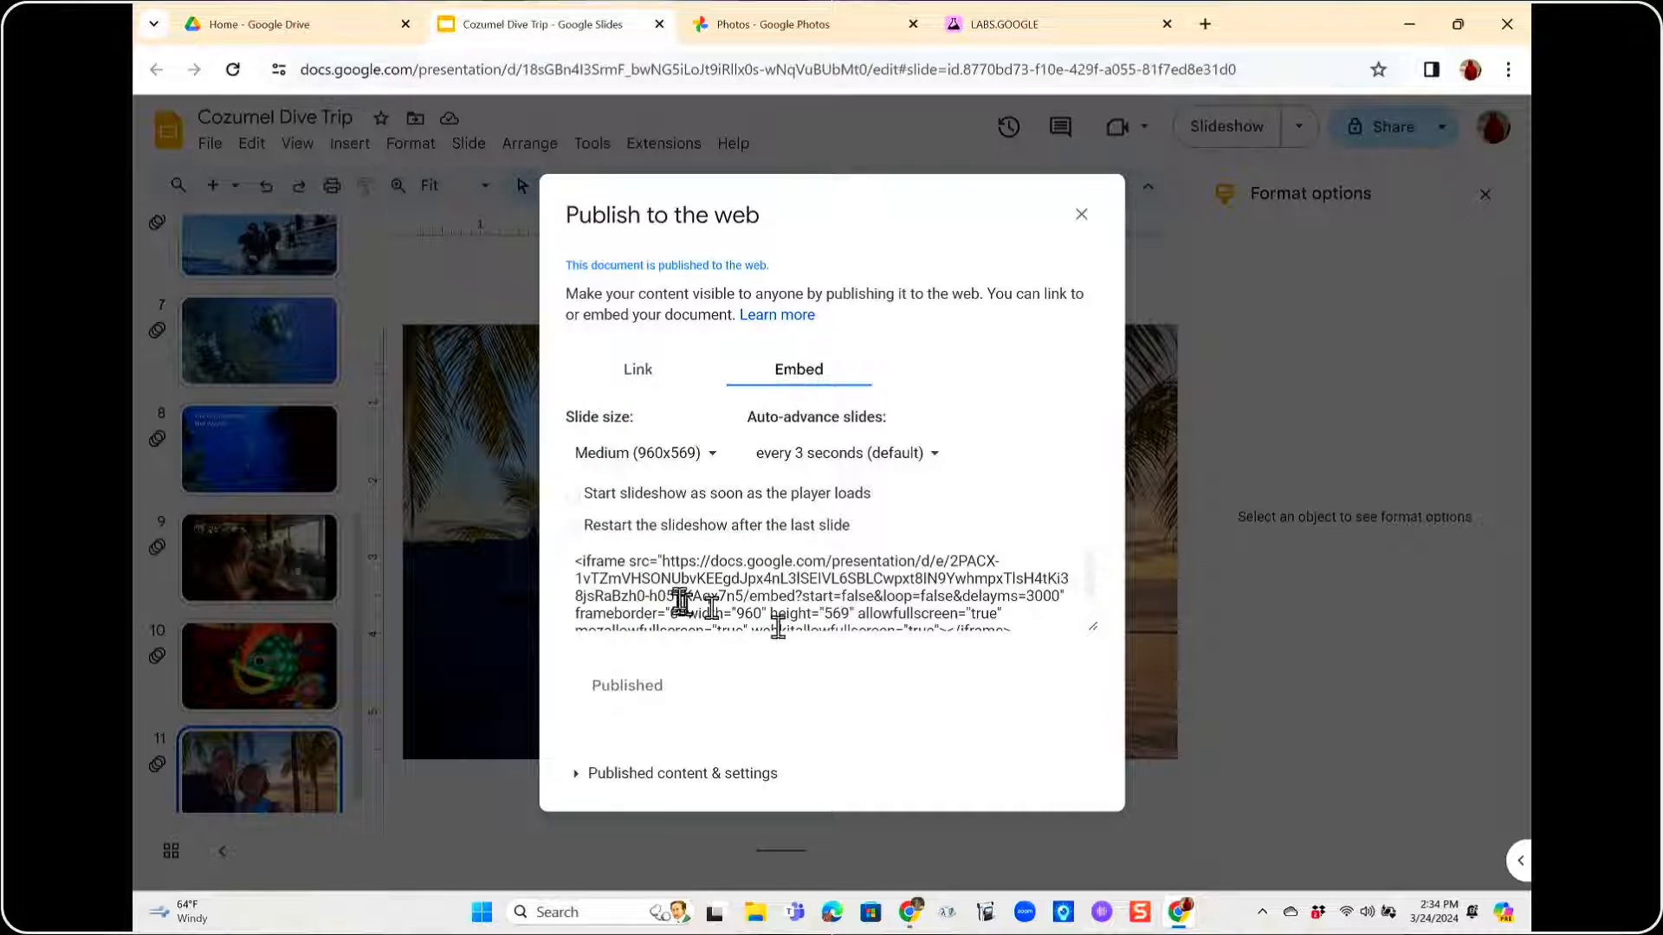
{"action": "left_click", "coordinate": [678, 590]}
{"action": "right_click", "coordinate": [682, 600]}
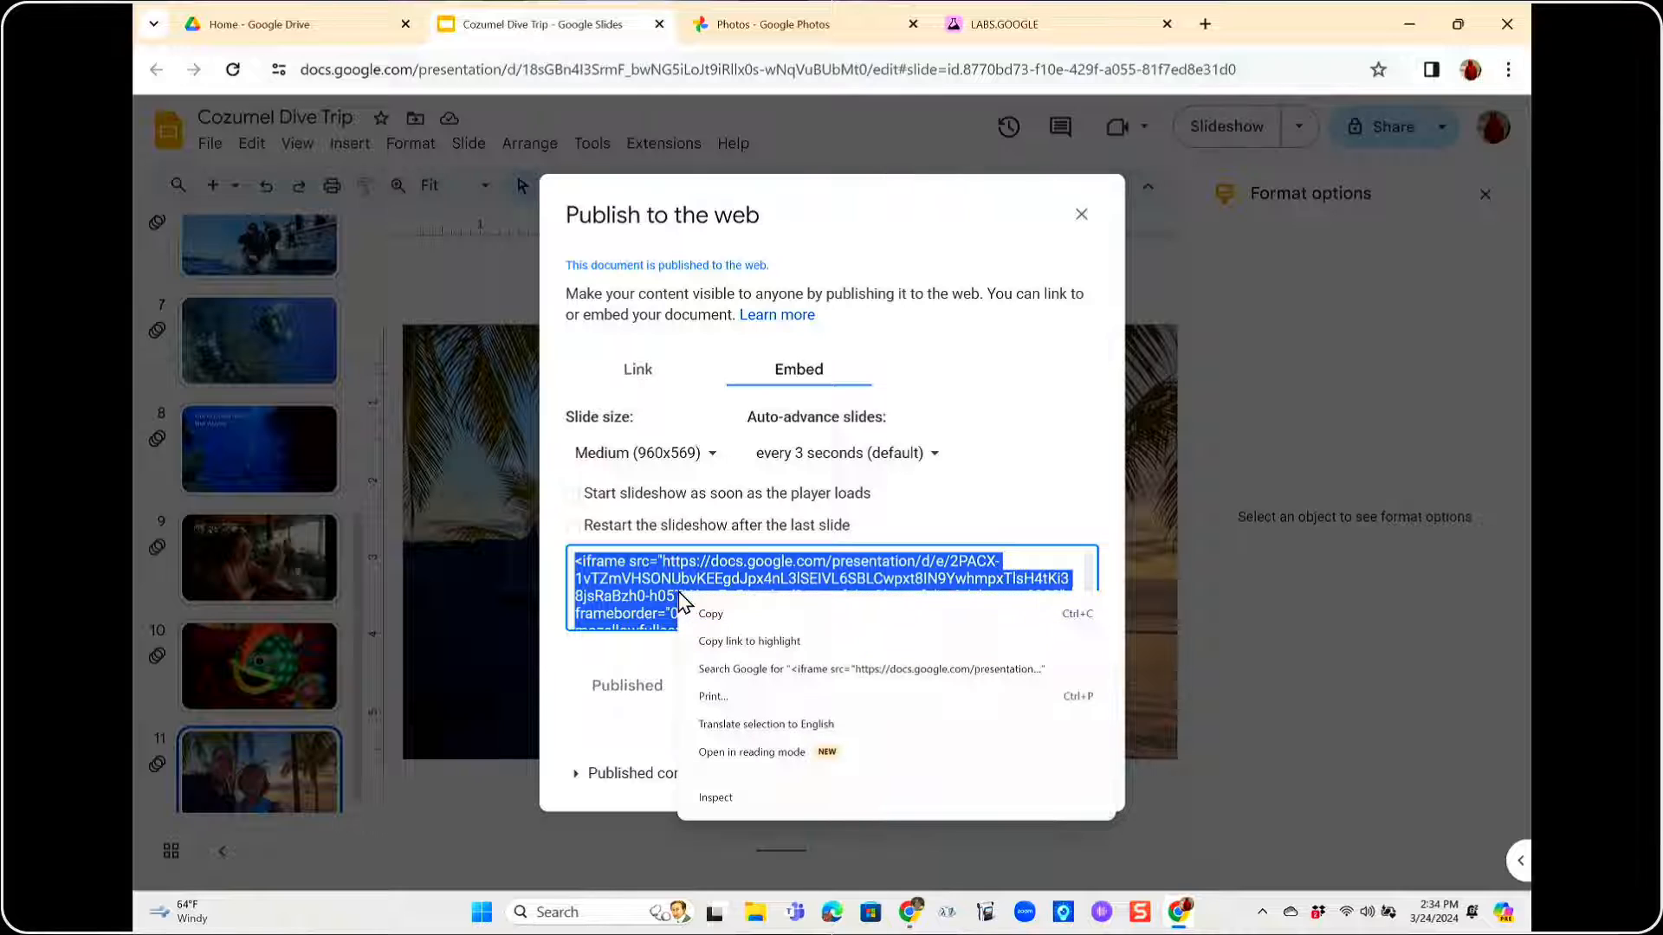
{"action": "left_click", "coordinate": [710, 615]}
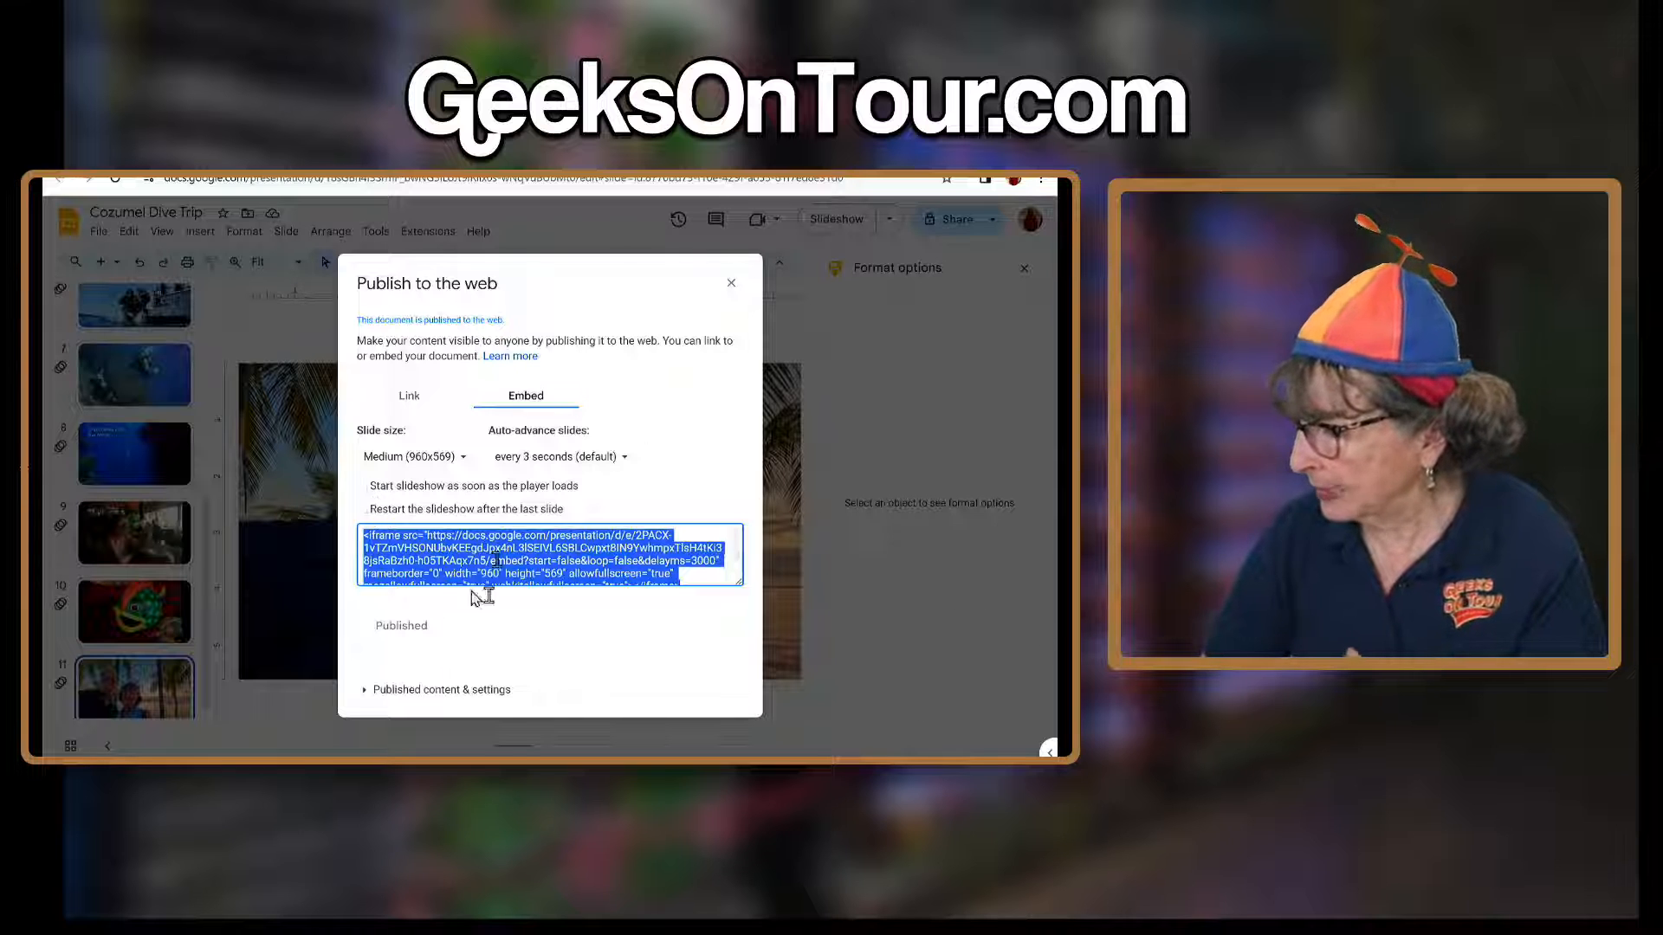
Leave the lecture slideshow, switch to the GeeksOnTour WordPress site, and start a new post
{"action": "key", "text": "alt+Tab"}
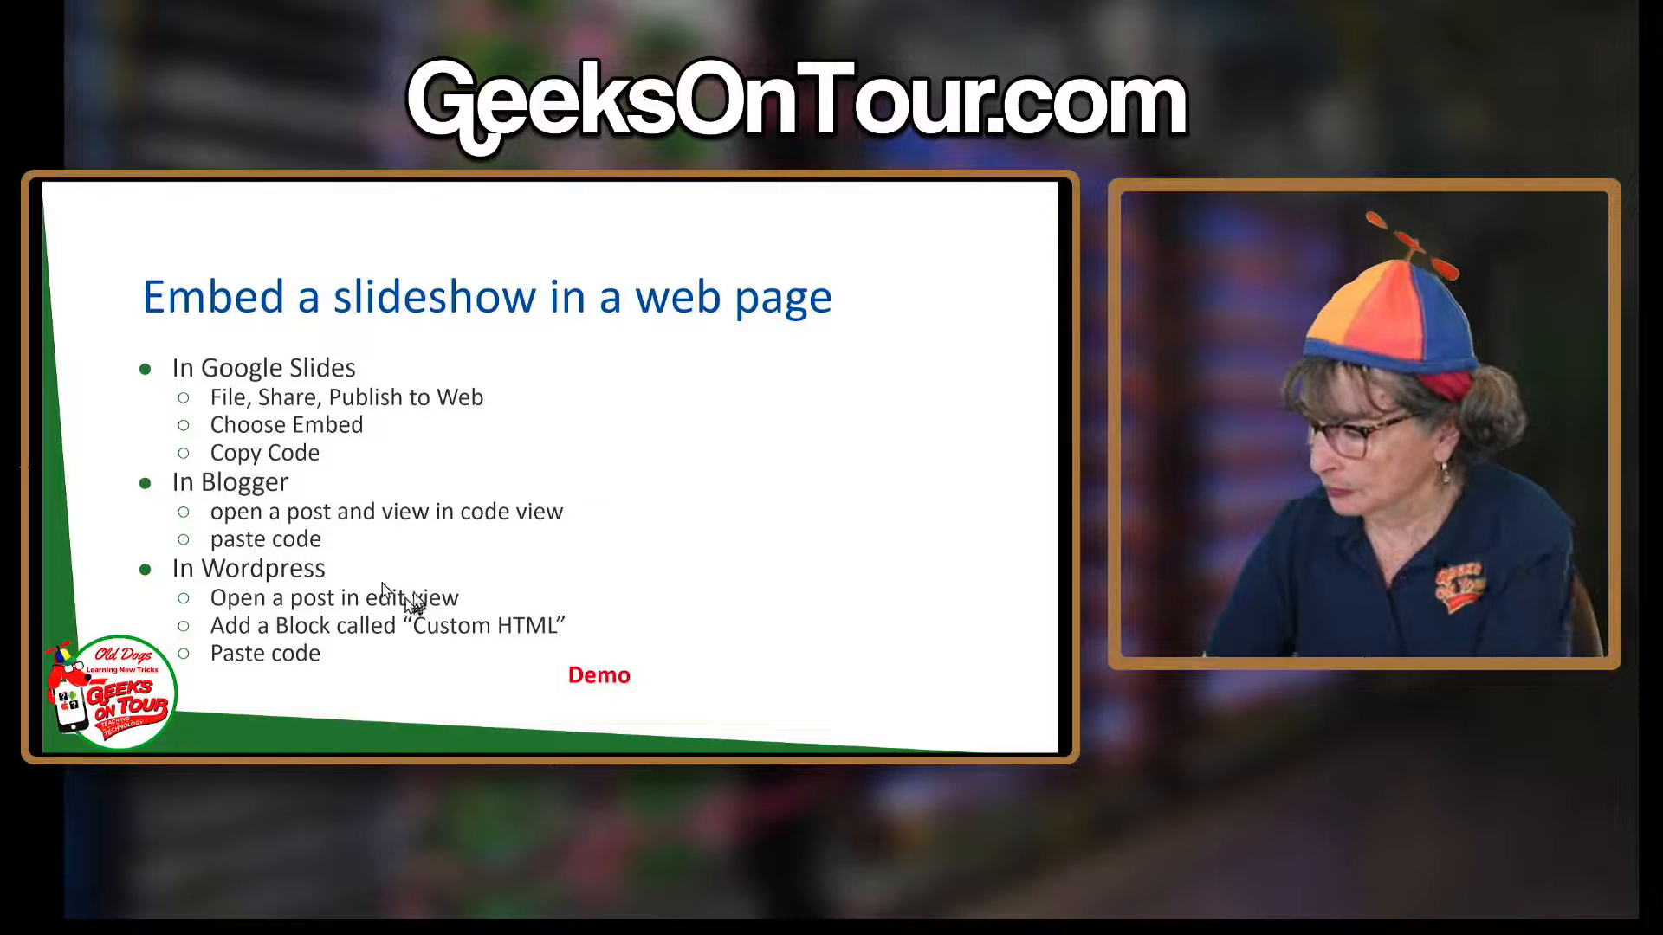
{"action": "key", "text": "Escape"}
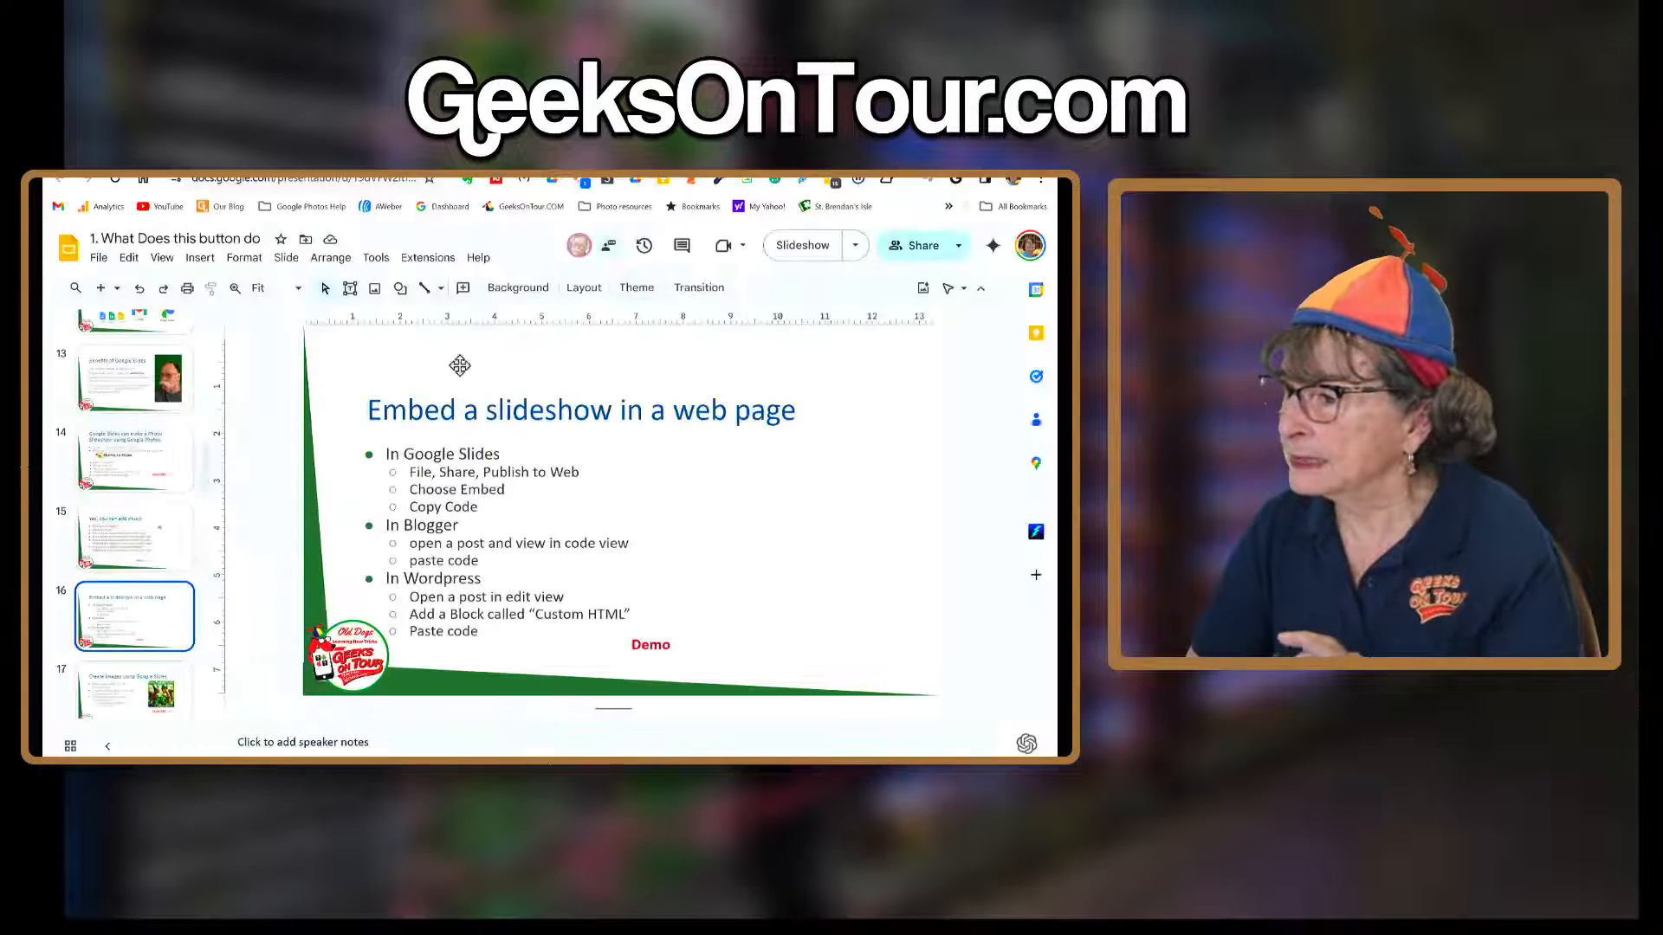
{"action": "left_click", "coordinate": [536, 165]}
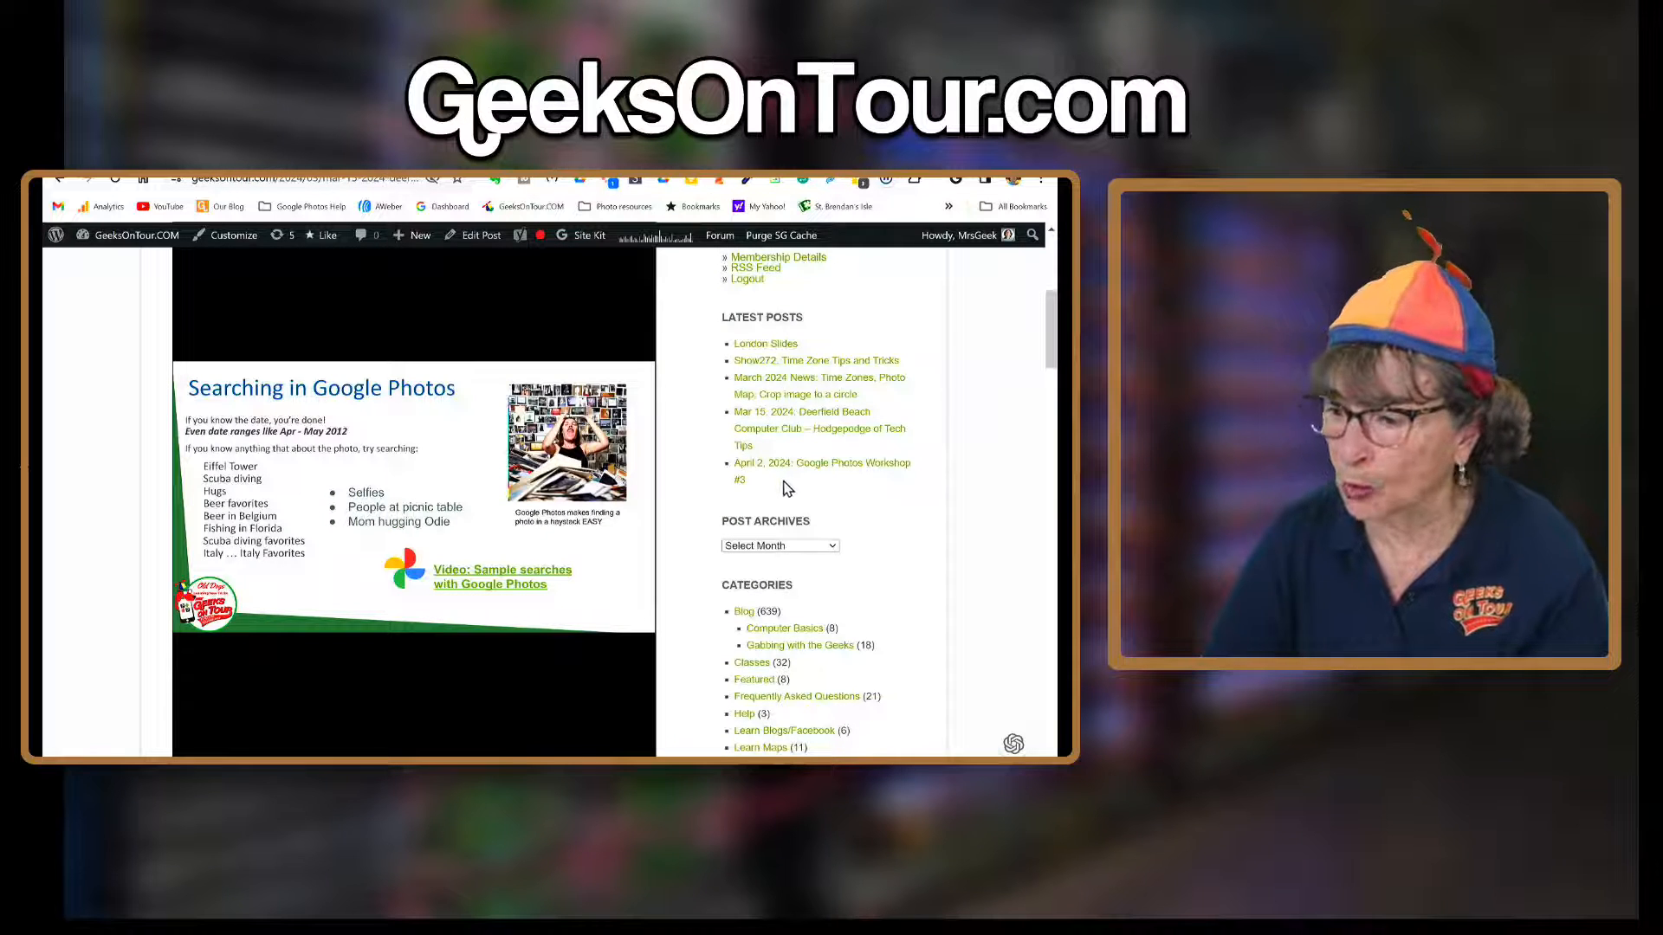
{"action": "left_click", "coordinate": [394, 265]}
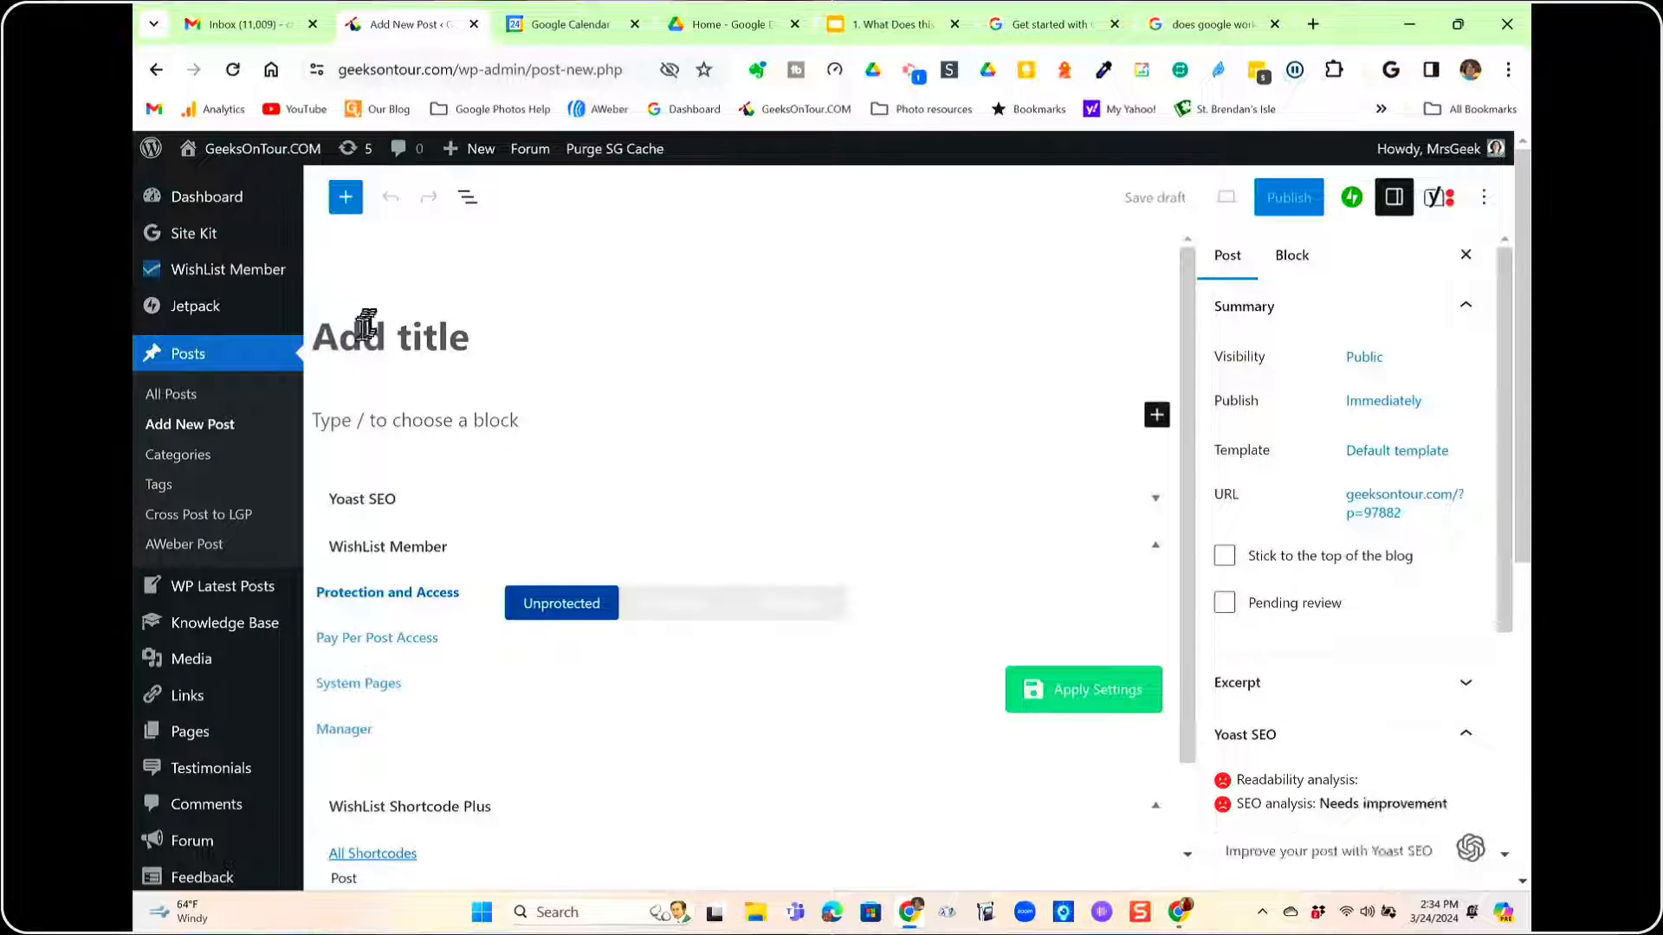
Title the post "Cozumel" and add the paragraph "Just click to play the slideshow" below it
{"action": "left_click", "coordinate": [362, 330]}
{"action": "type", "text": "ca"}
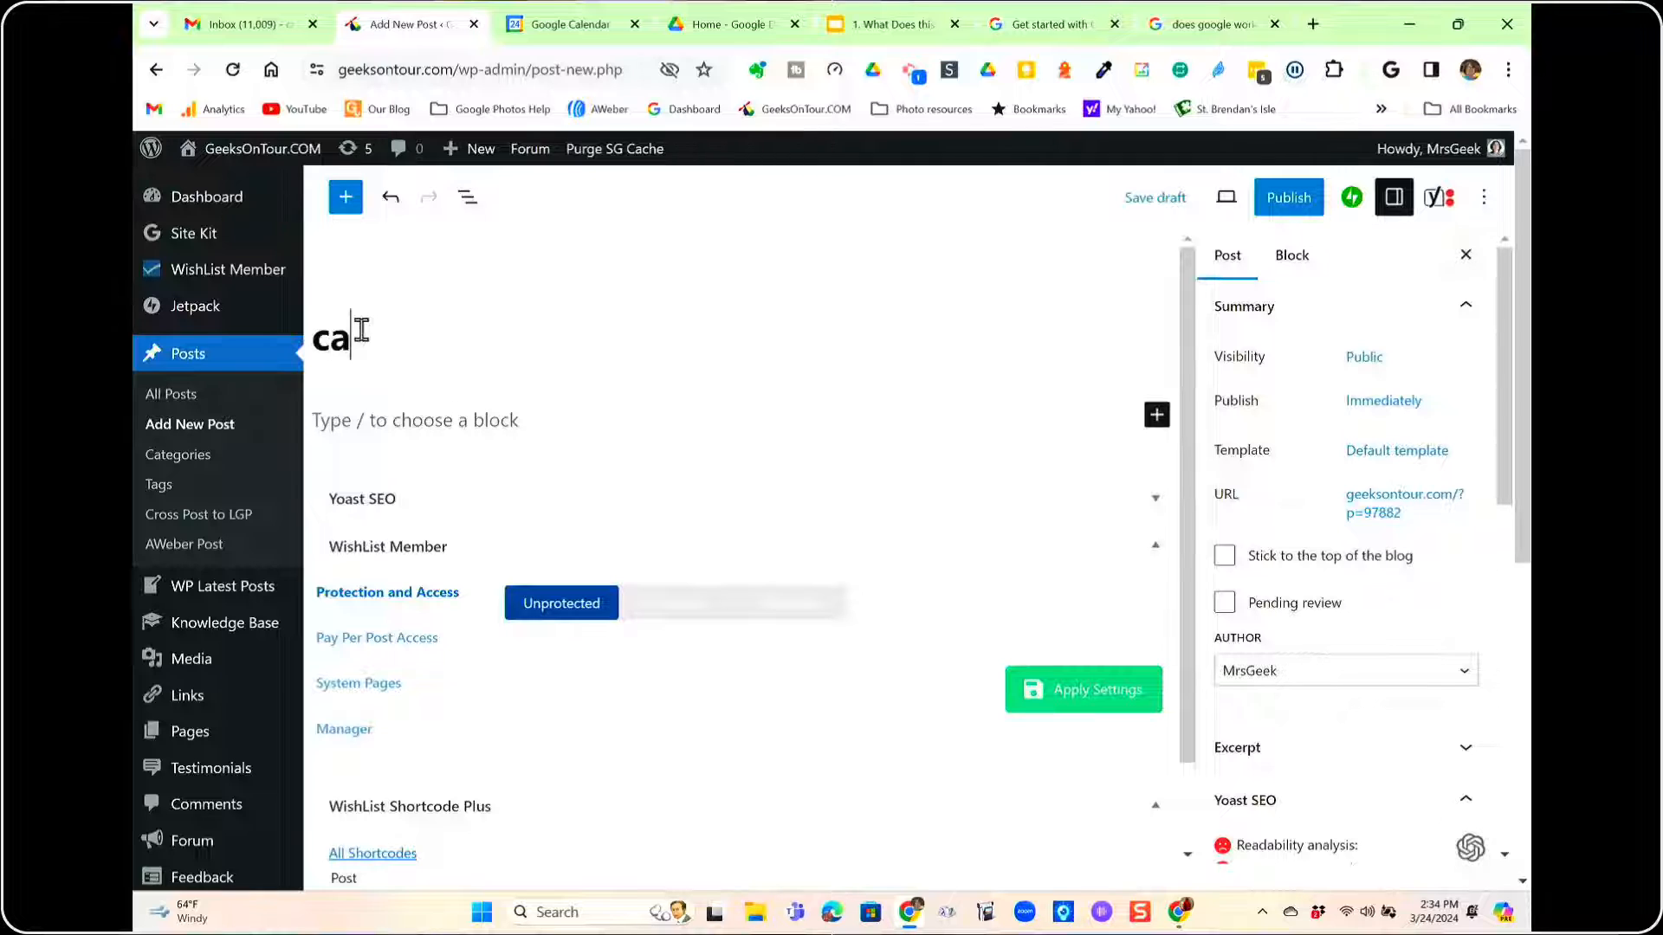
{"action": "key", "text": "BackSpace"}
{"action": "type", "text": "Cozumel"}
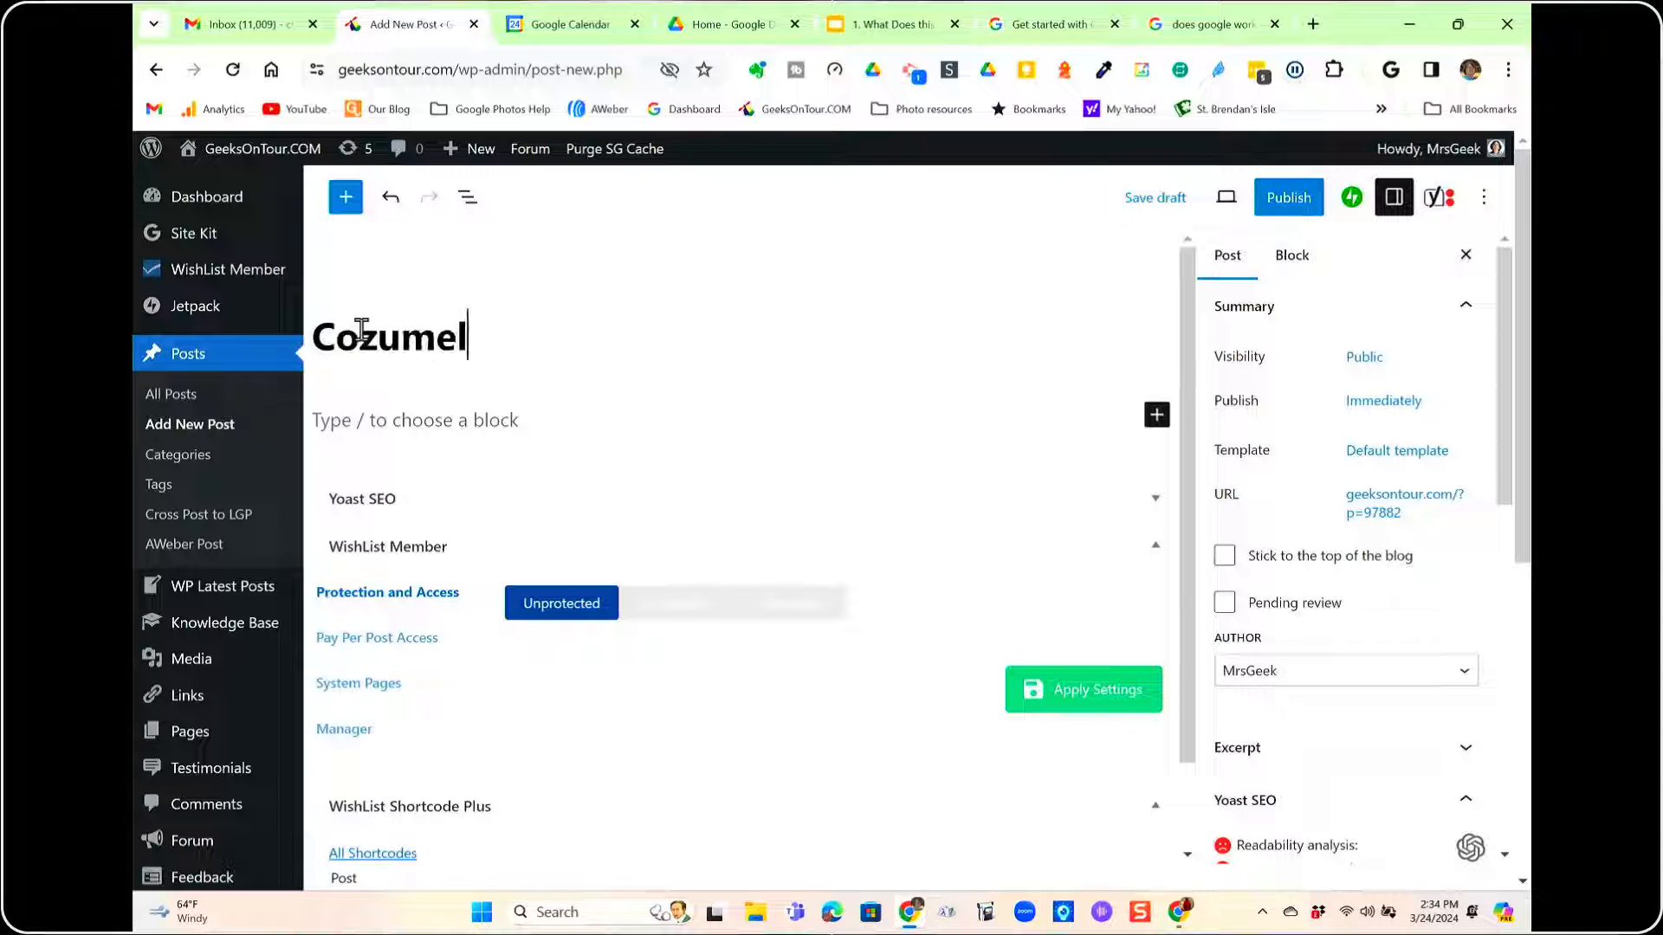
{"action": "left_click", "coordinate": [495, 425]}
{"action": "type", "text": "Ju"}
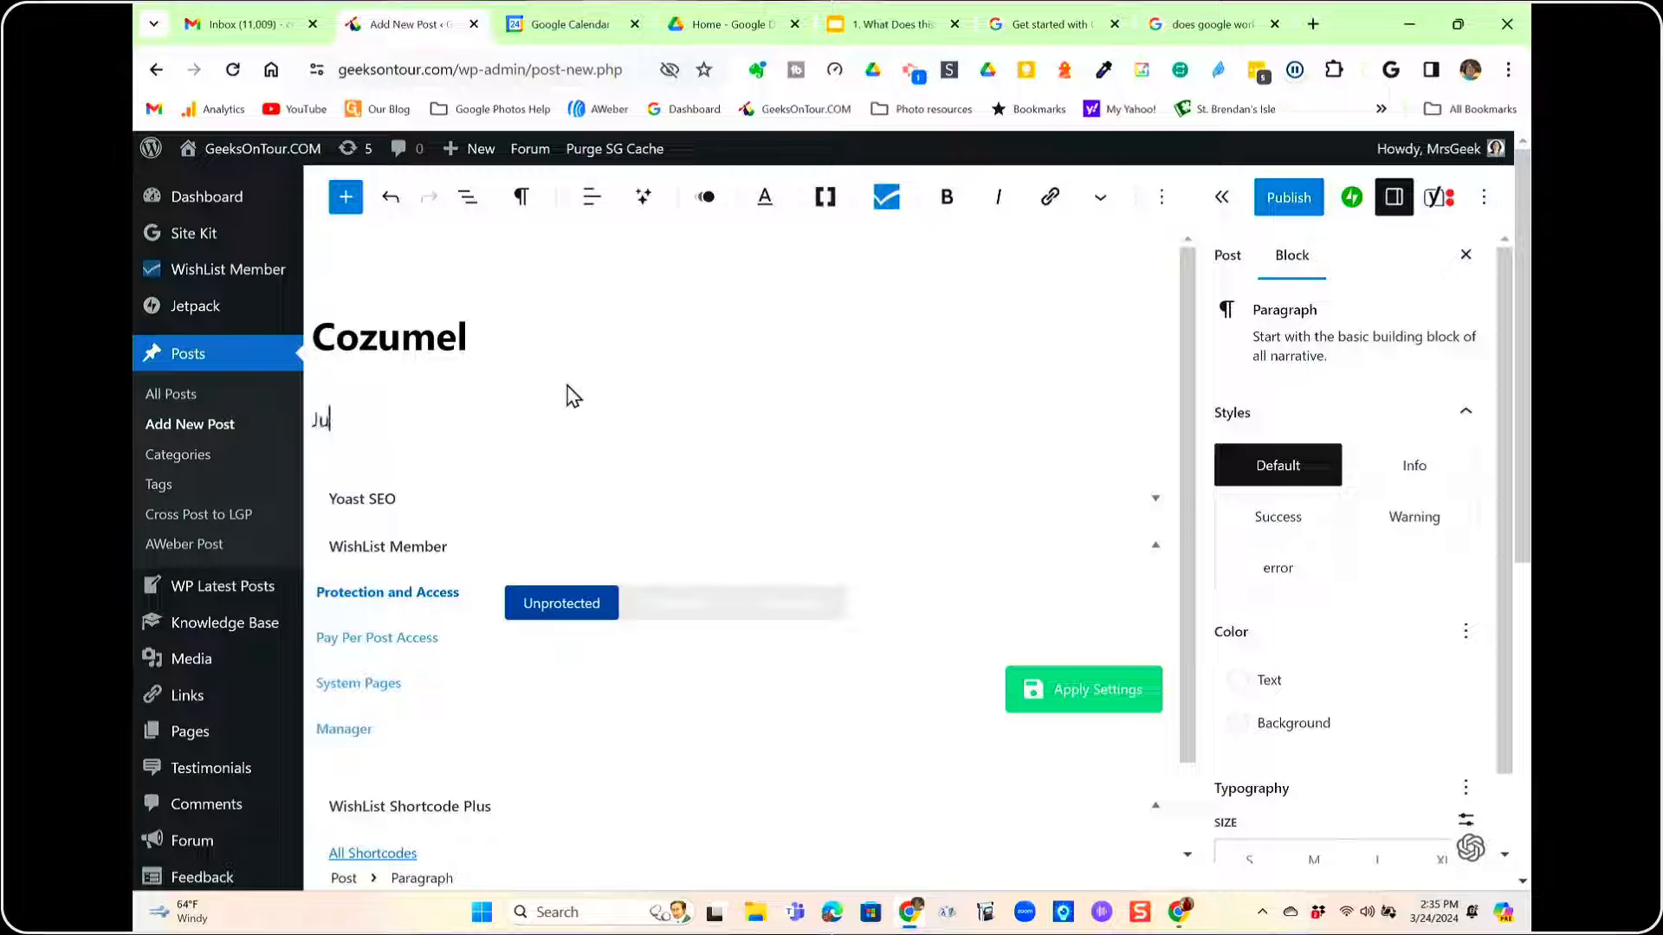
{"action": "type", "text": "st click to play the slideshow"}
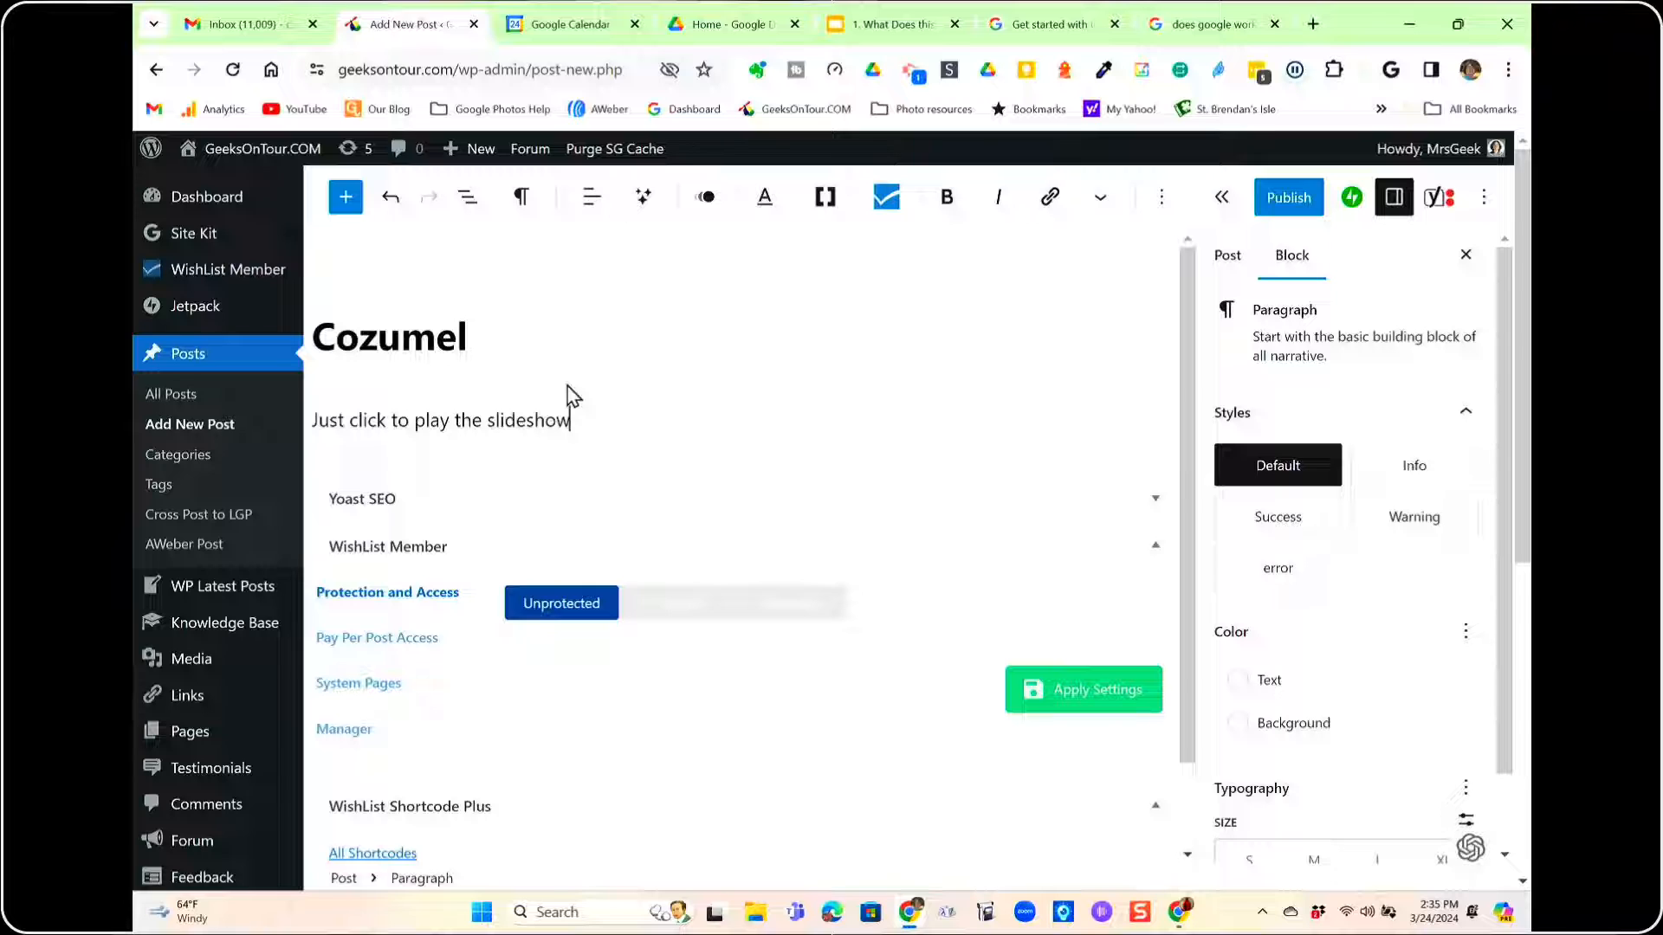
{"action": "key", "text": "Return"}
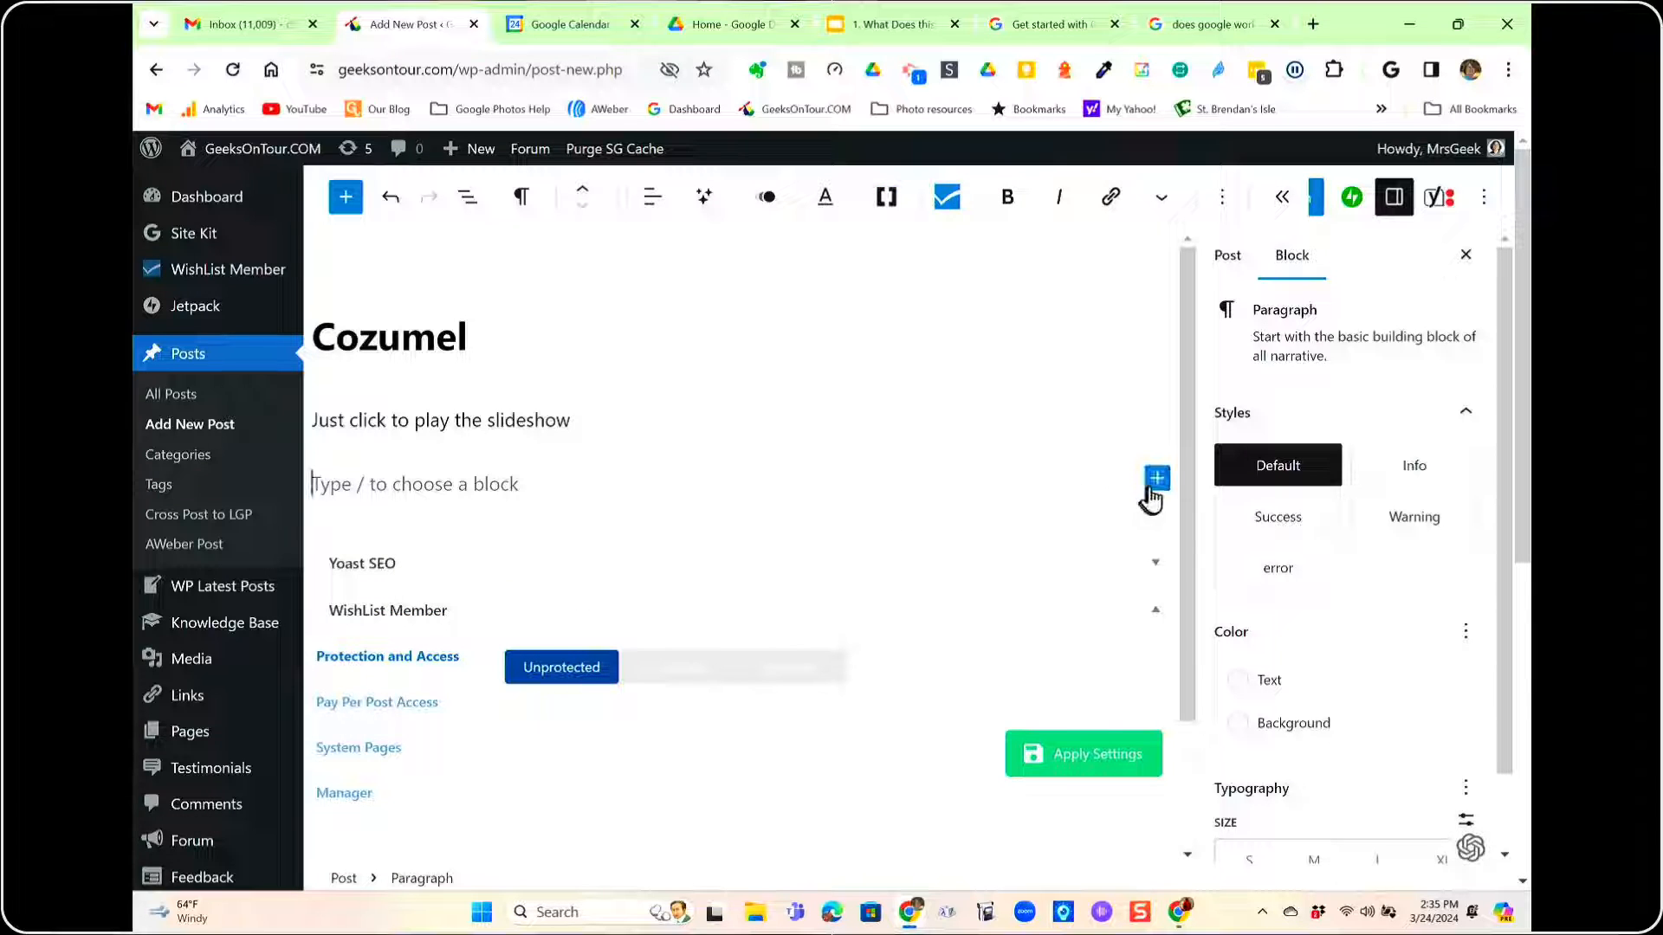
Add a Custom HTML block below the paragraph and paste the copied slideshow embed code into it
{"action": "left_click", "coordinate": [1155, 481]}
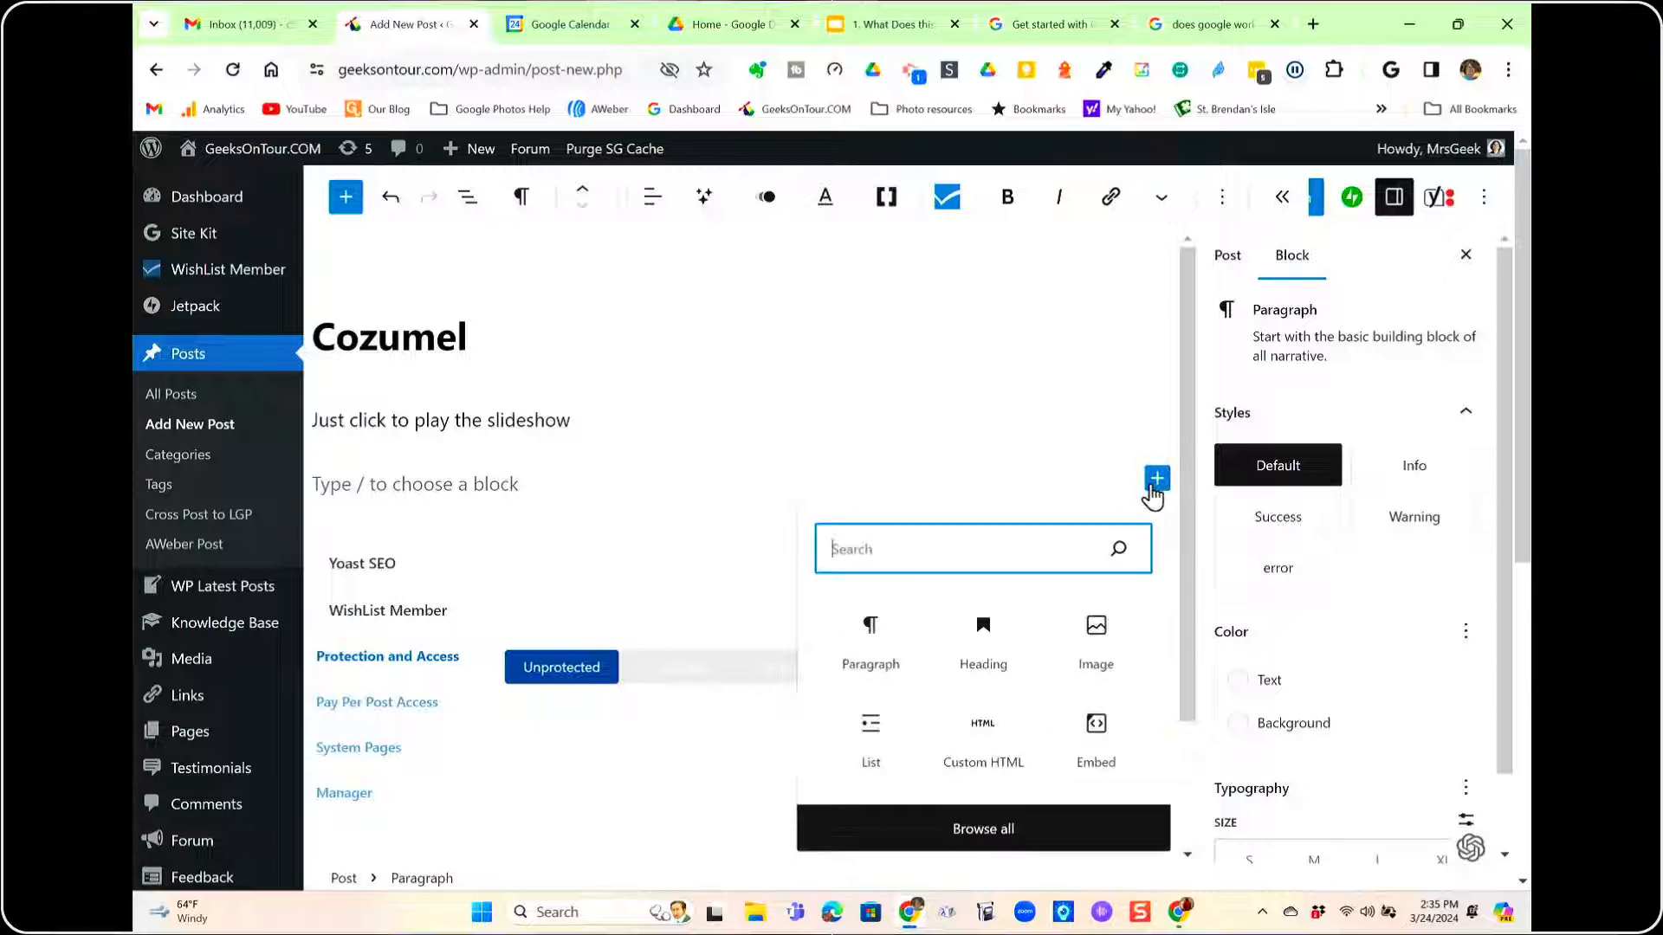
{"action": "left_click", "coordinate": [985, 756]}
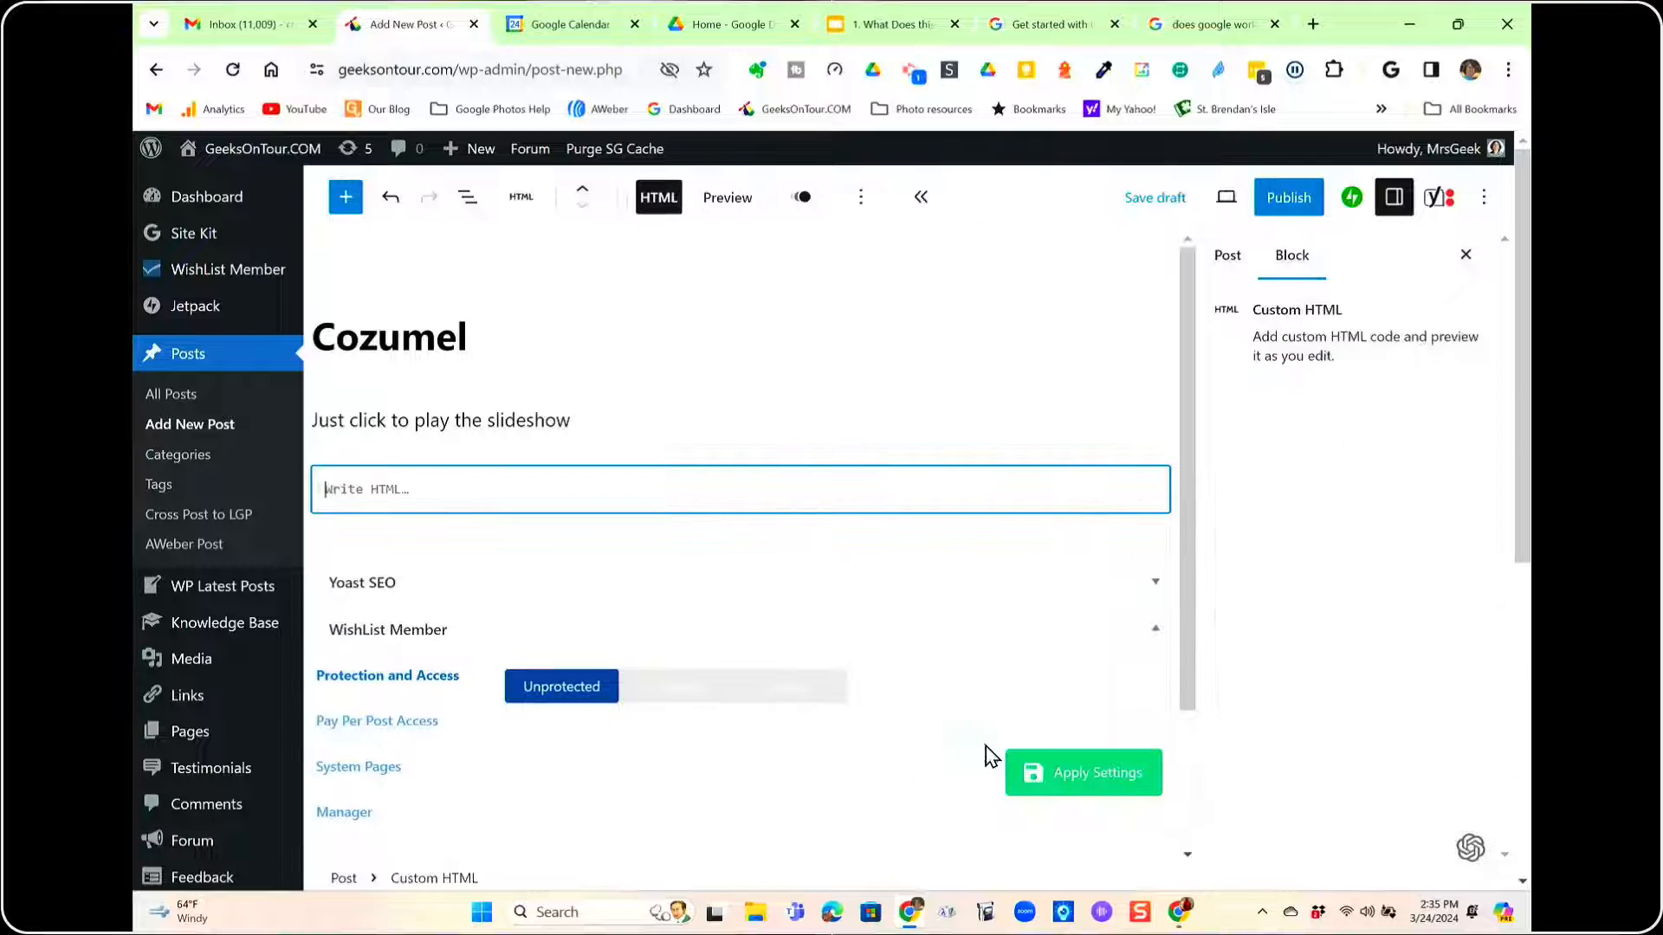
{"action": "right_click", "coordinate": [609, 488]}
{"action": "left_click", "coordinate": [699, 268]}
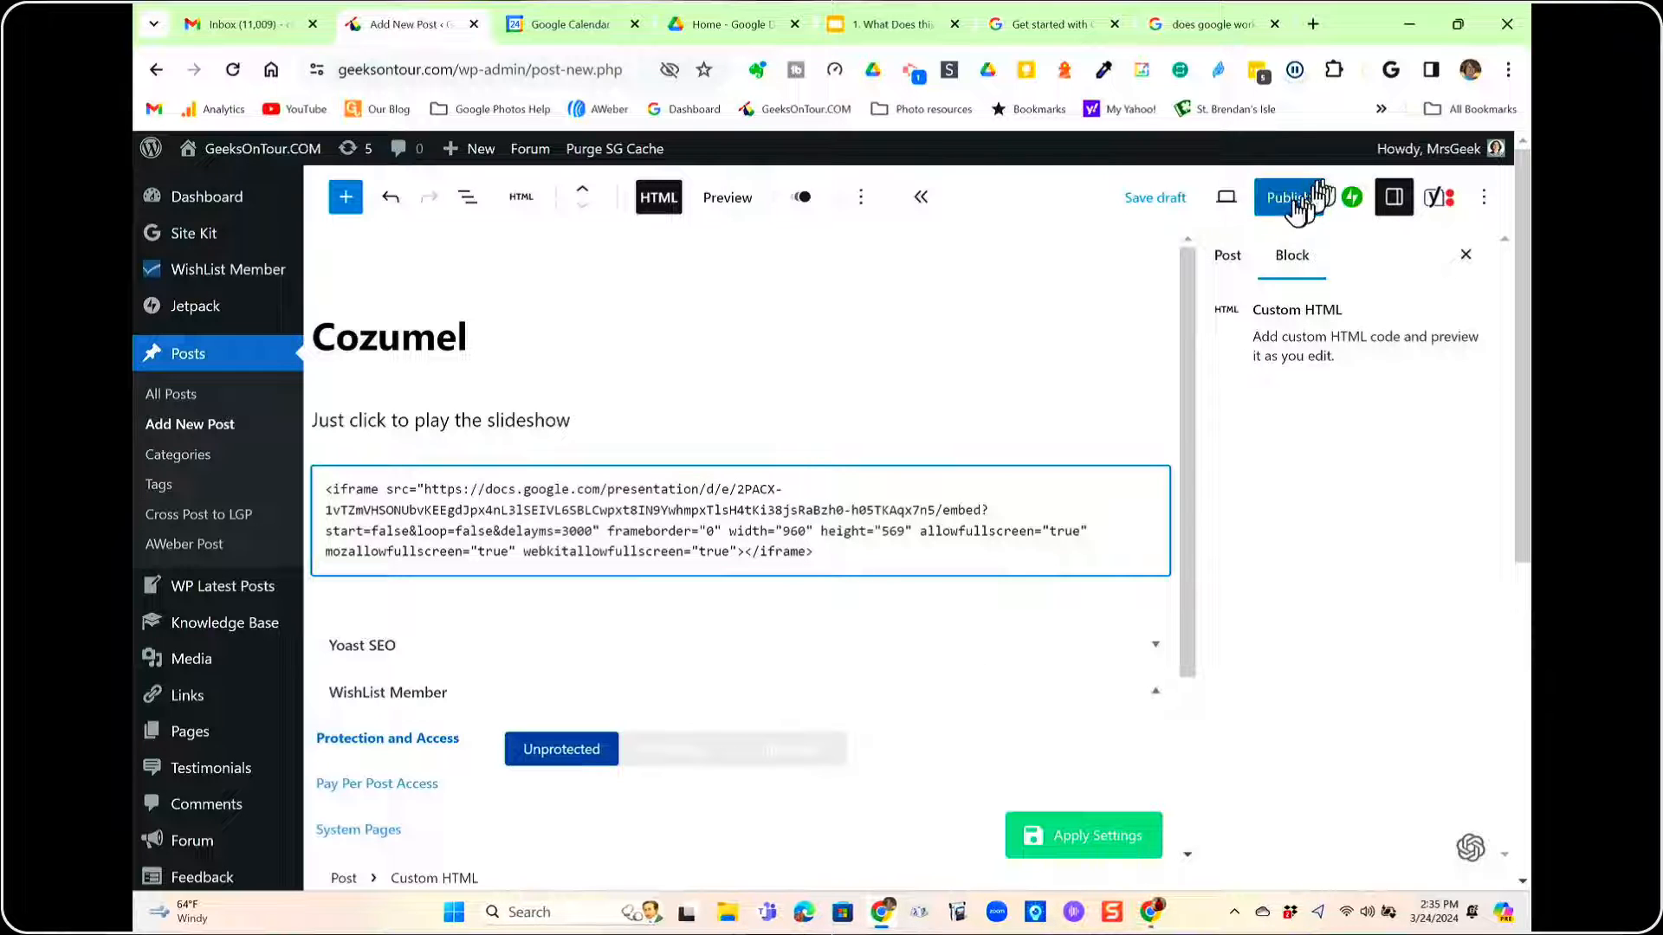
Disable social media sharing for the Cozumel post and publish it
{"action": "left_click", "coordinate": [1293, 200]}
{"action": "left_click", "coordinate": [1249, 744]}
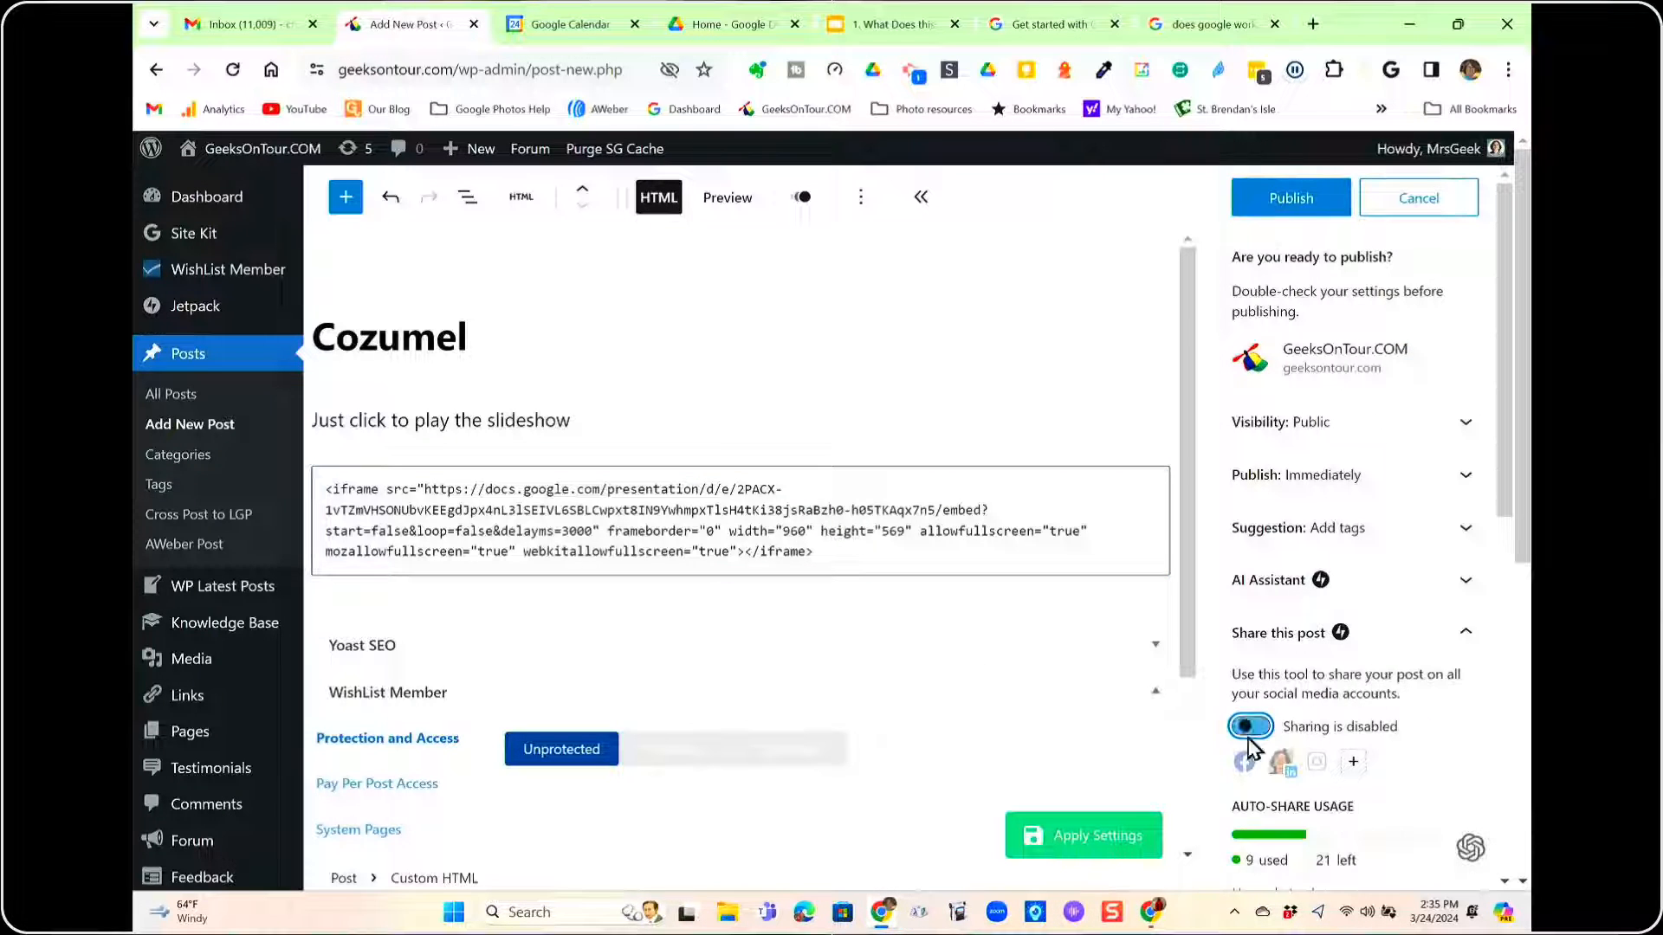
{"action": "left_click", "coordinate": [1301, 201]}
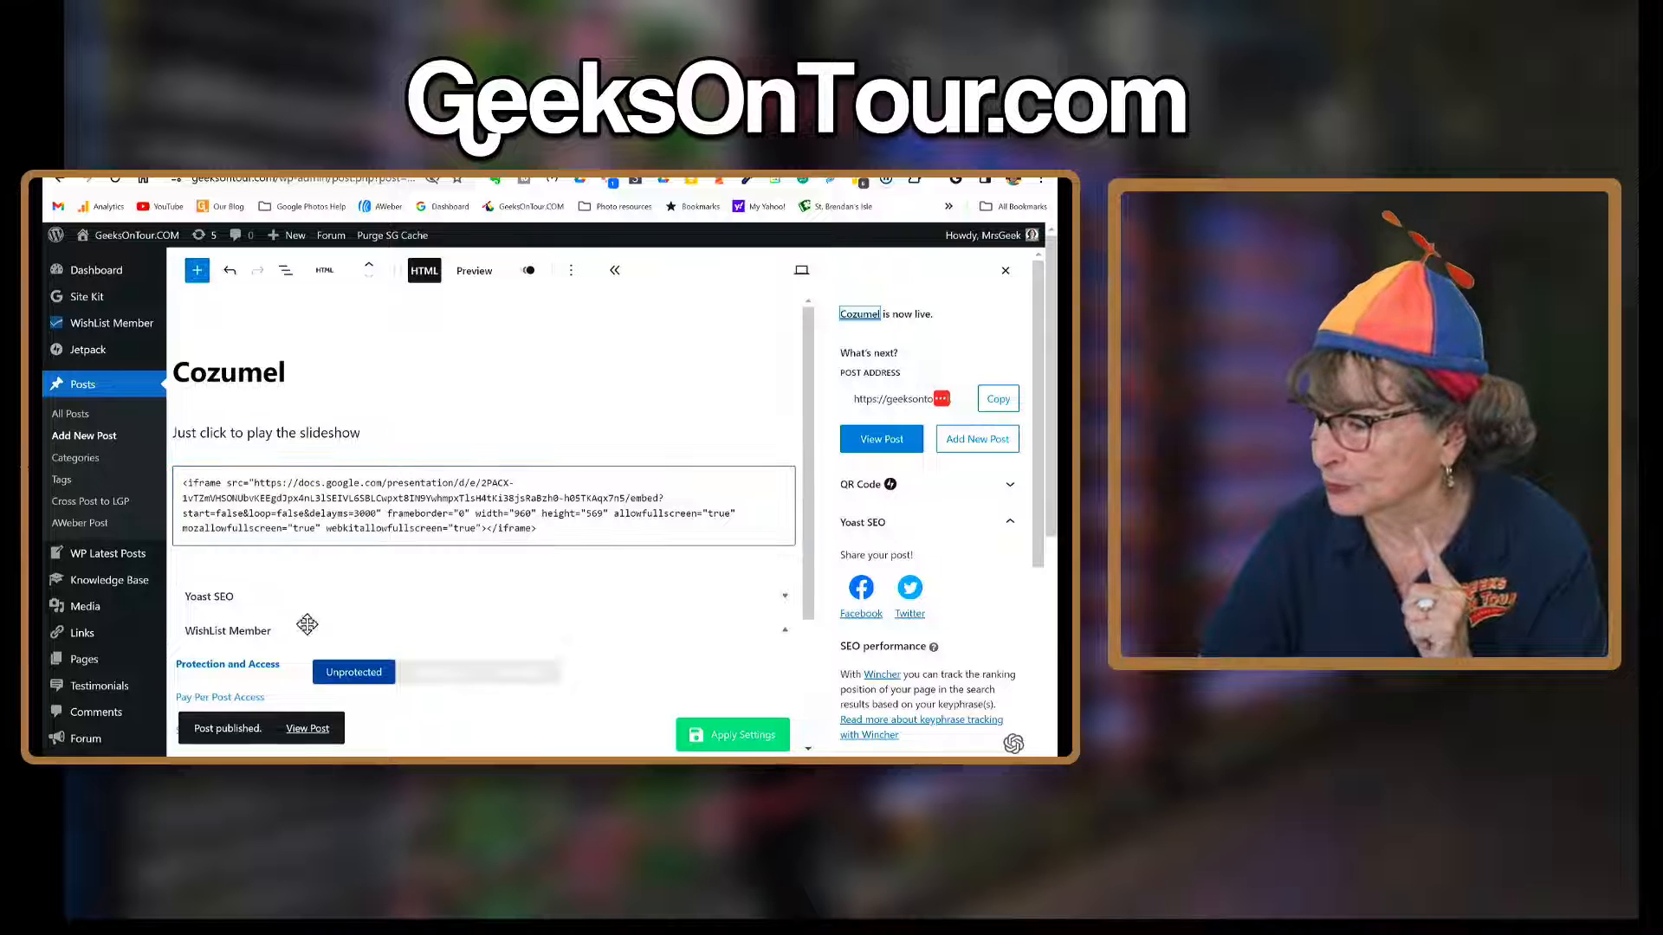
View the published Cozumel post and advance its embedded slideshow to slide 6
{"action": "left_click", "coordinate": [307, 728]}
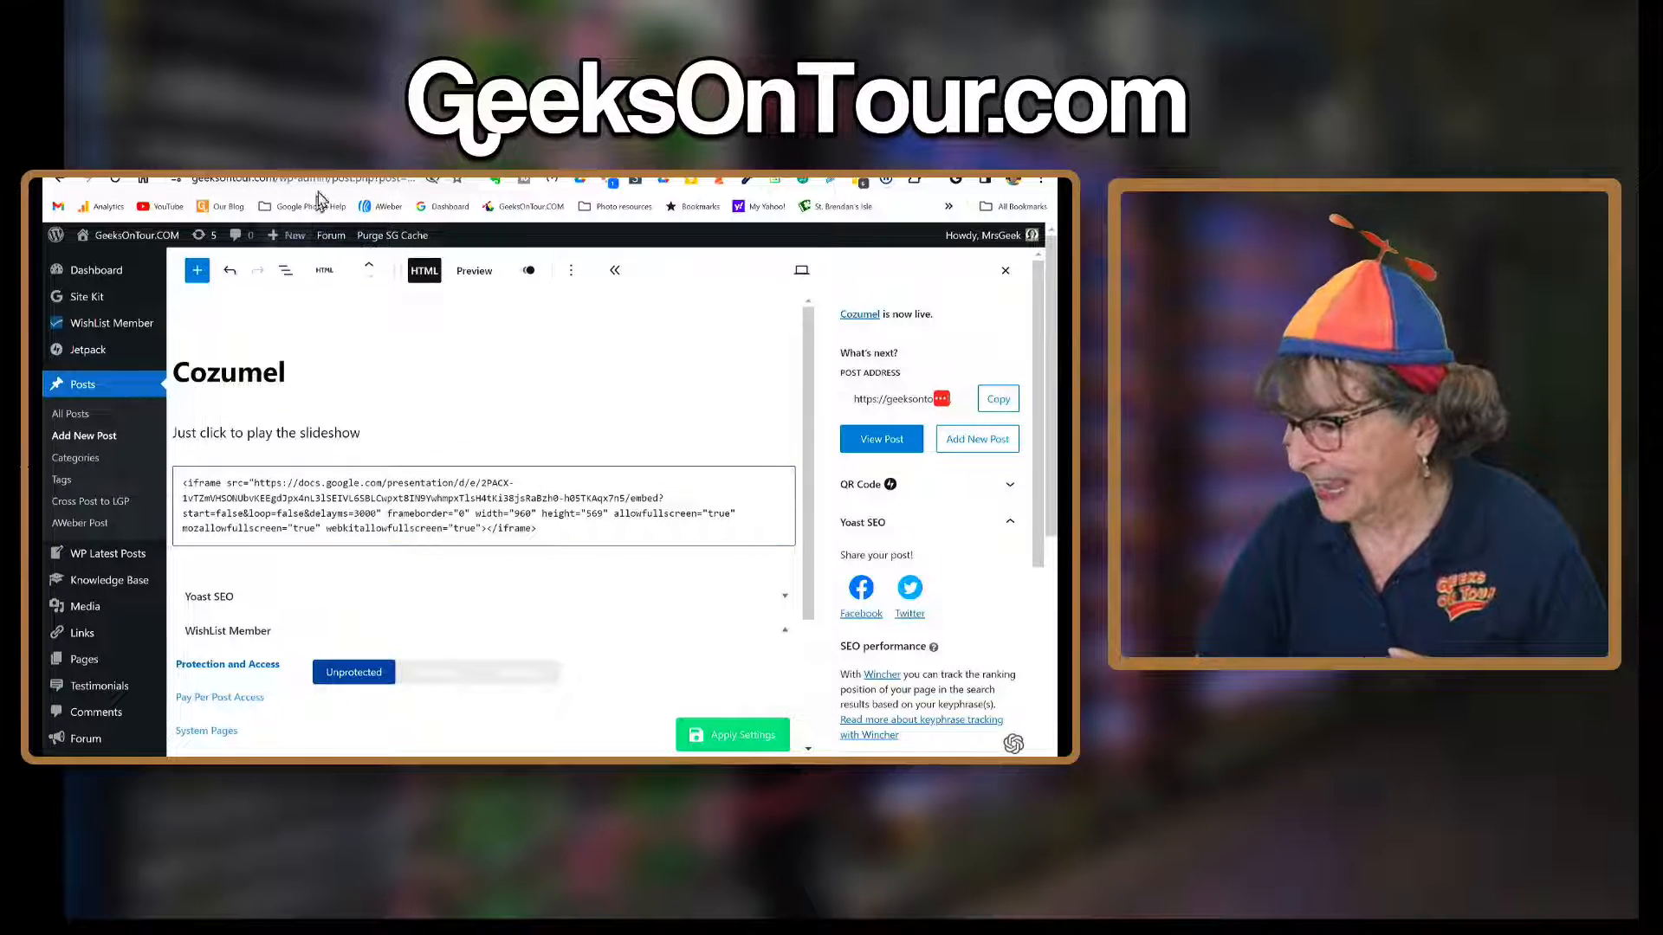
{"action": "left_click", "coordinate": [885, 446]}
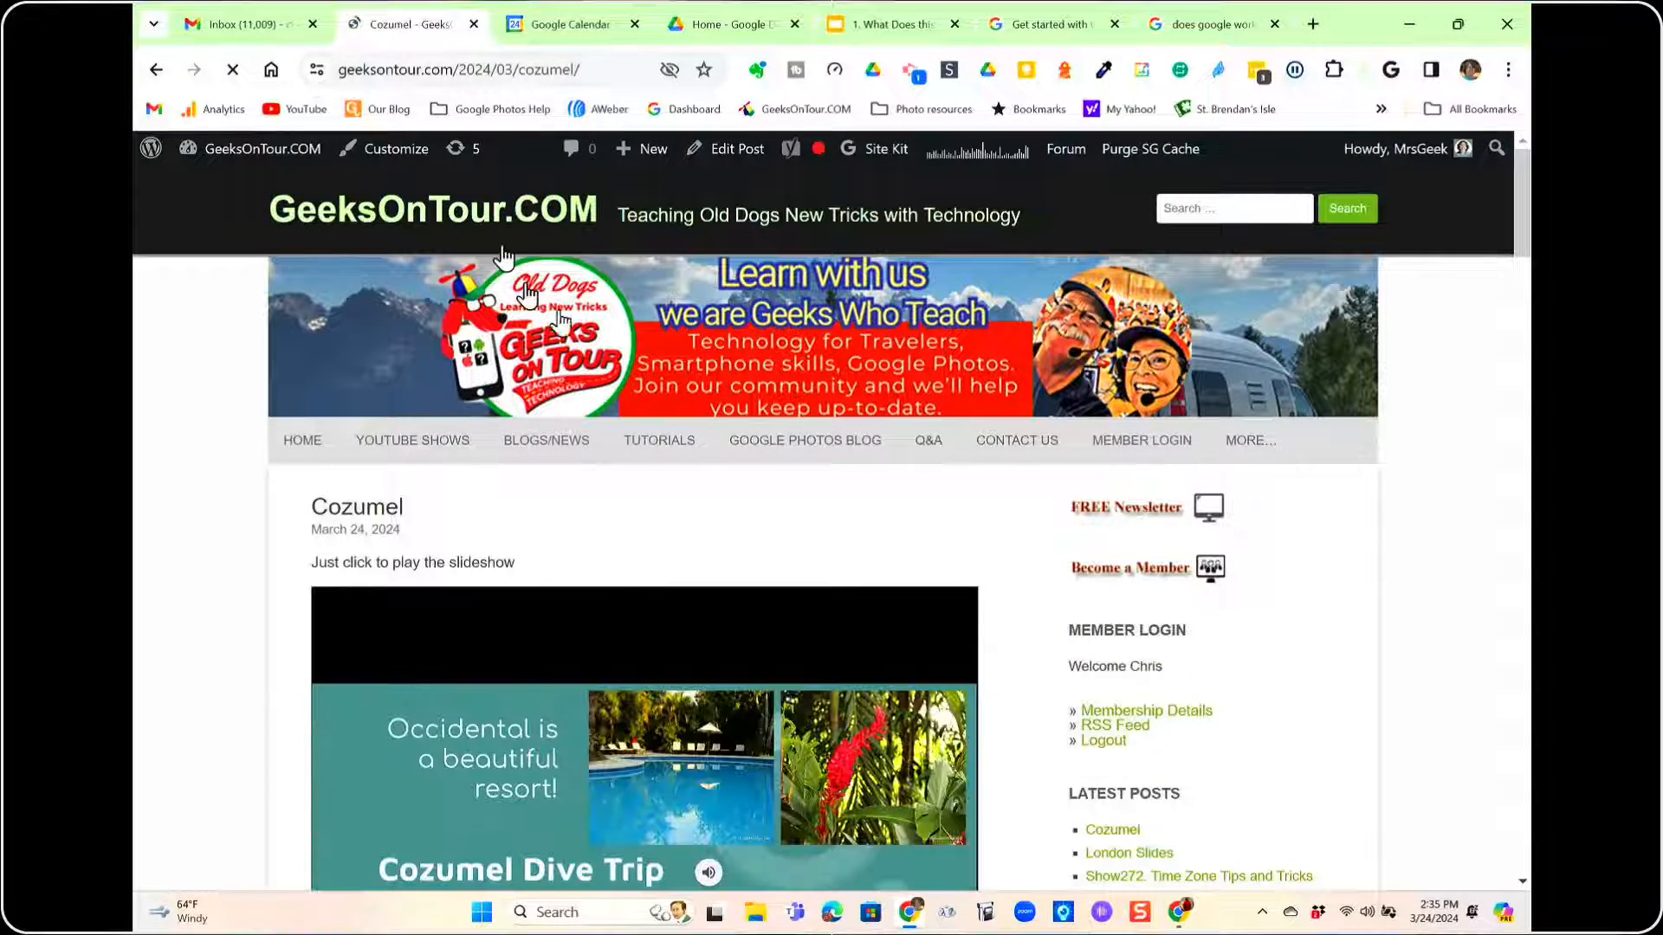
{"action": "scroll", "coordinate": [854, 390], "scroll_direction": "down", "scroll_amount": 3}
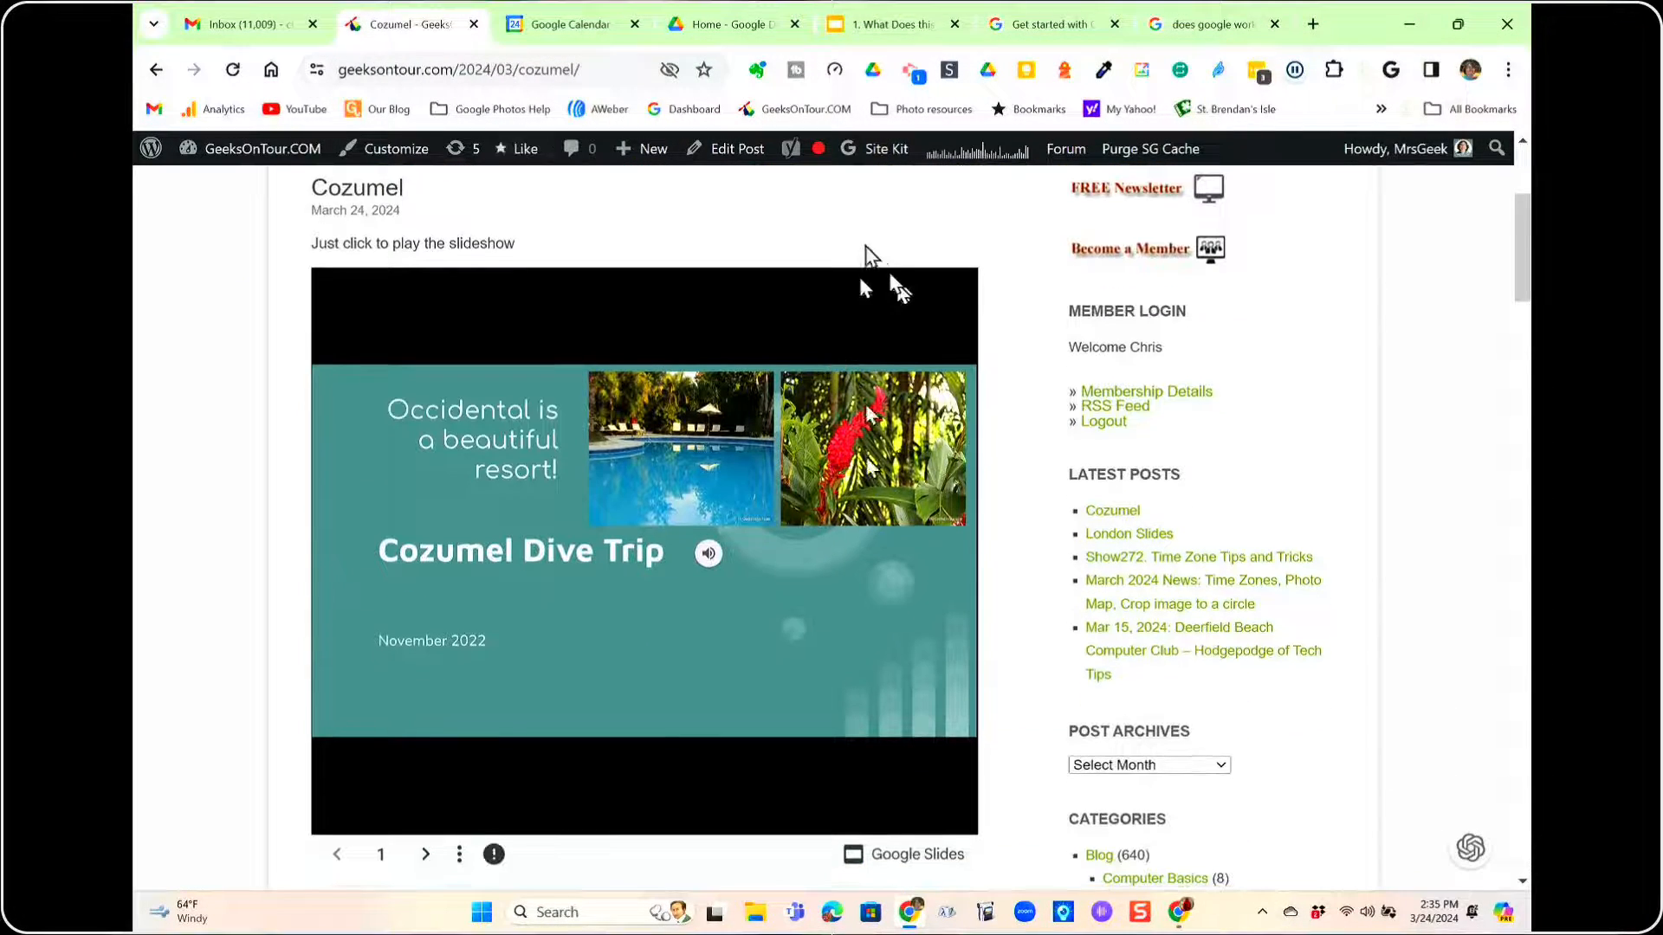
{"action": "left_click", "coordinate": [742, 637]}
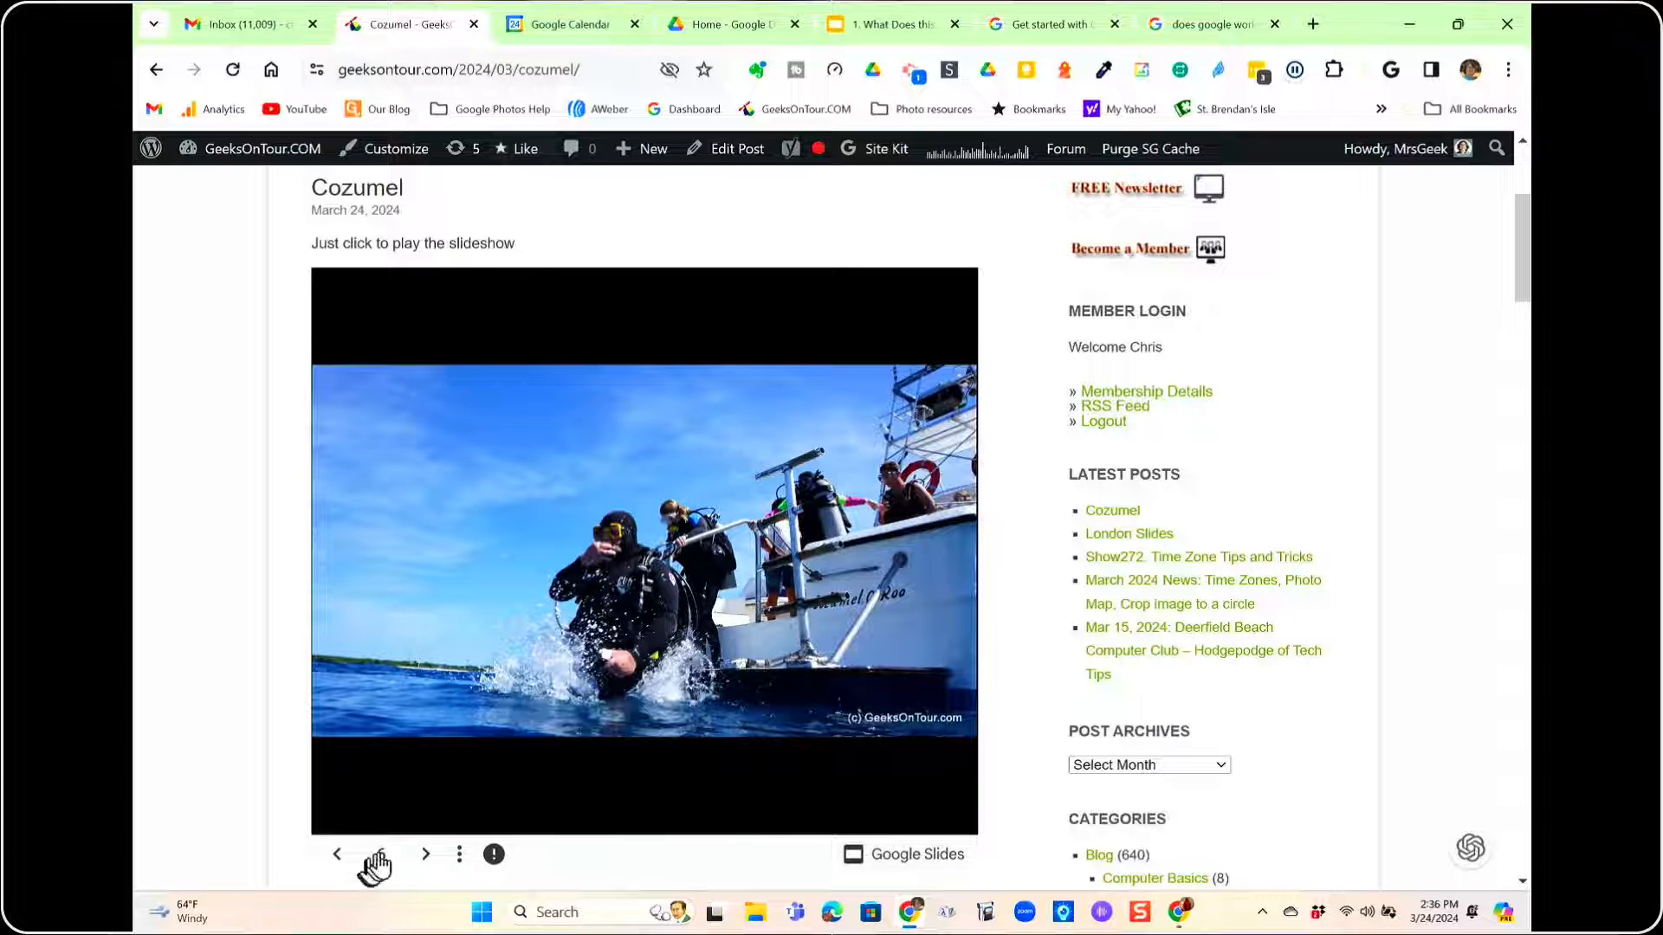
Show the embedded slideshow in full screen and advance to slide 8
{"action": "left_click", "coordinate": [460, 855]}
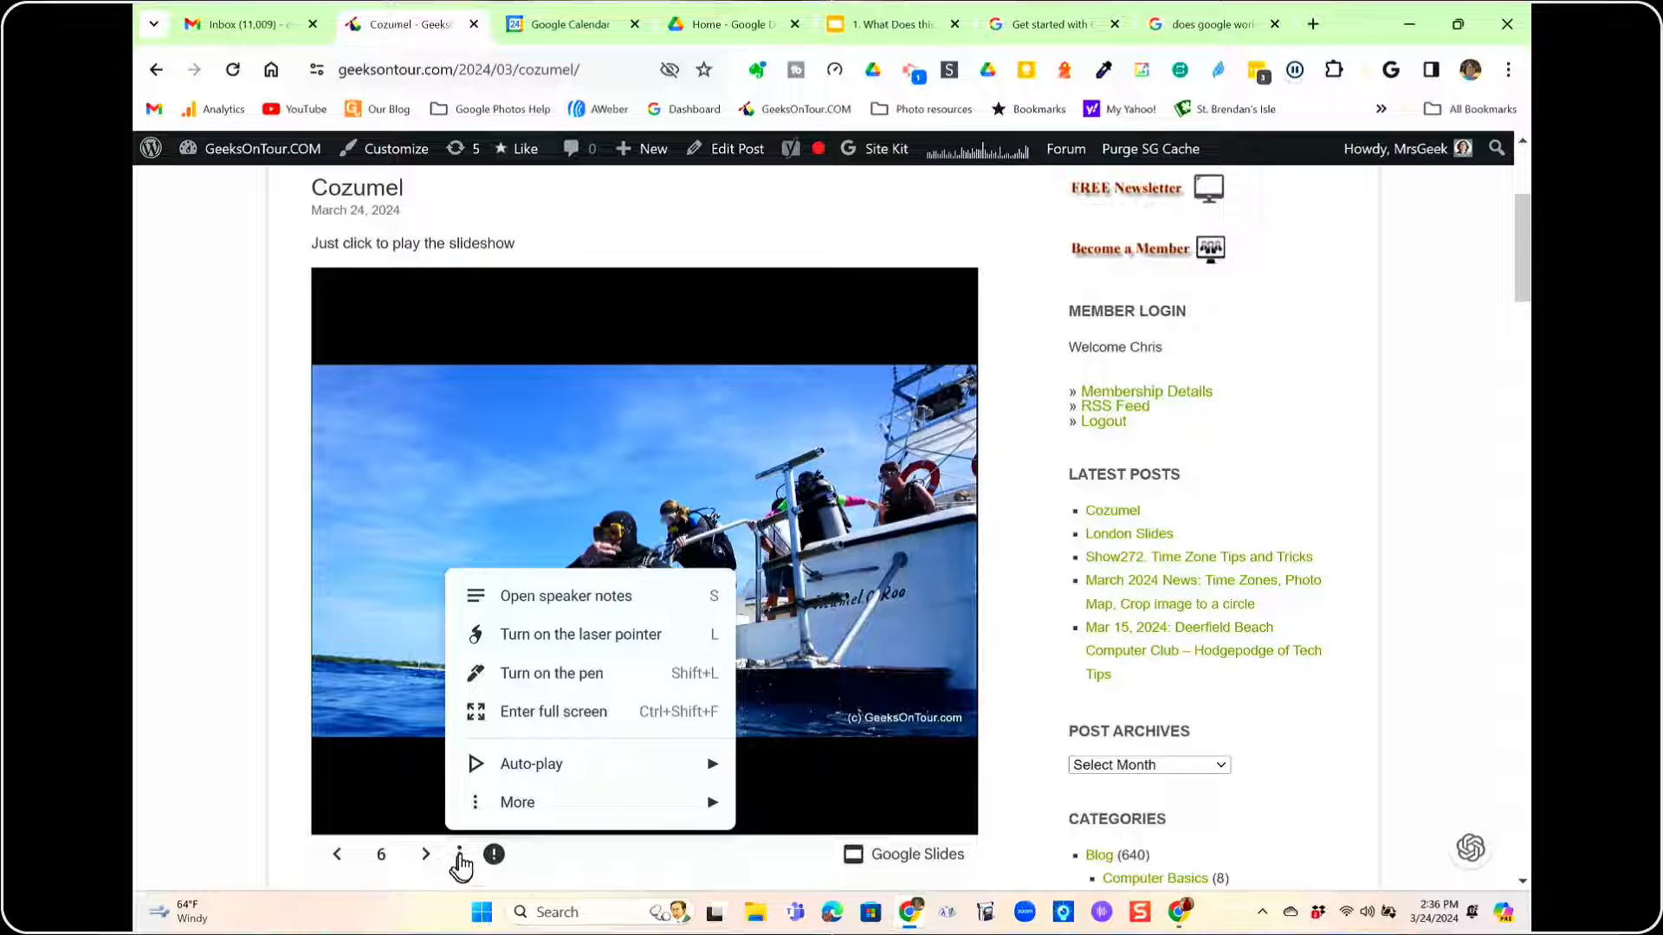
{"action": "left_click", "coordinate": [549, 713]}
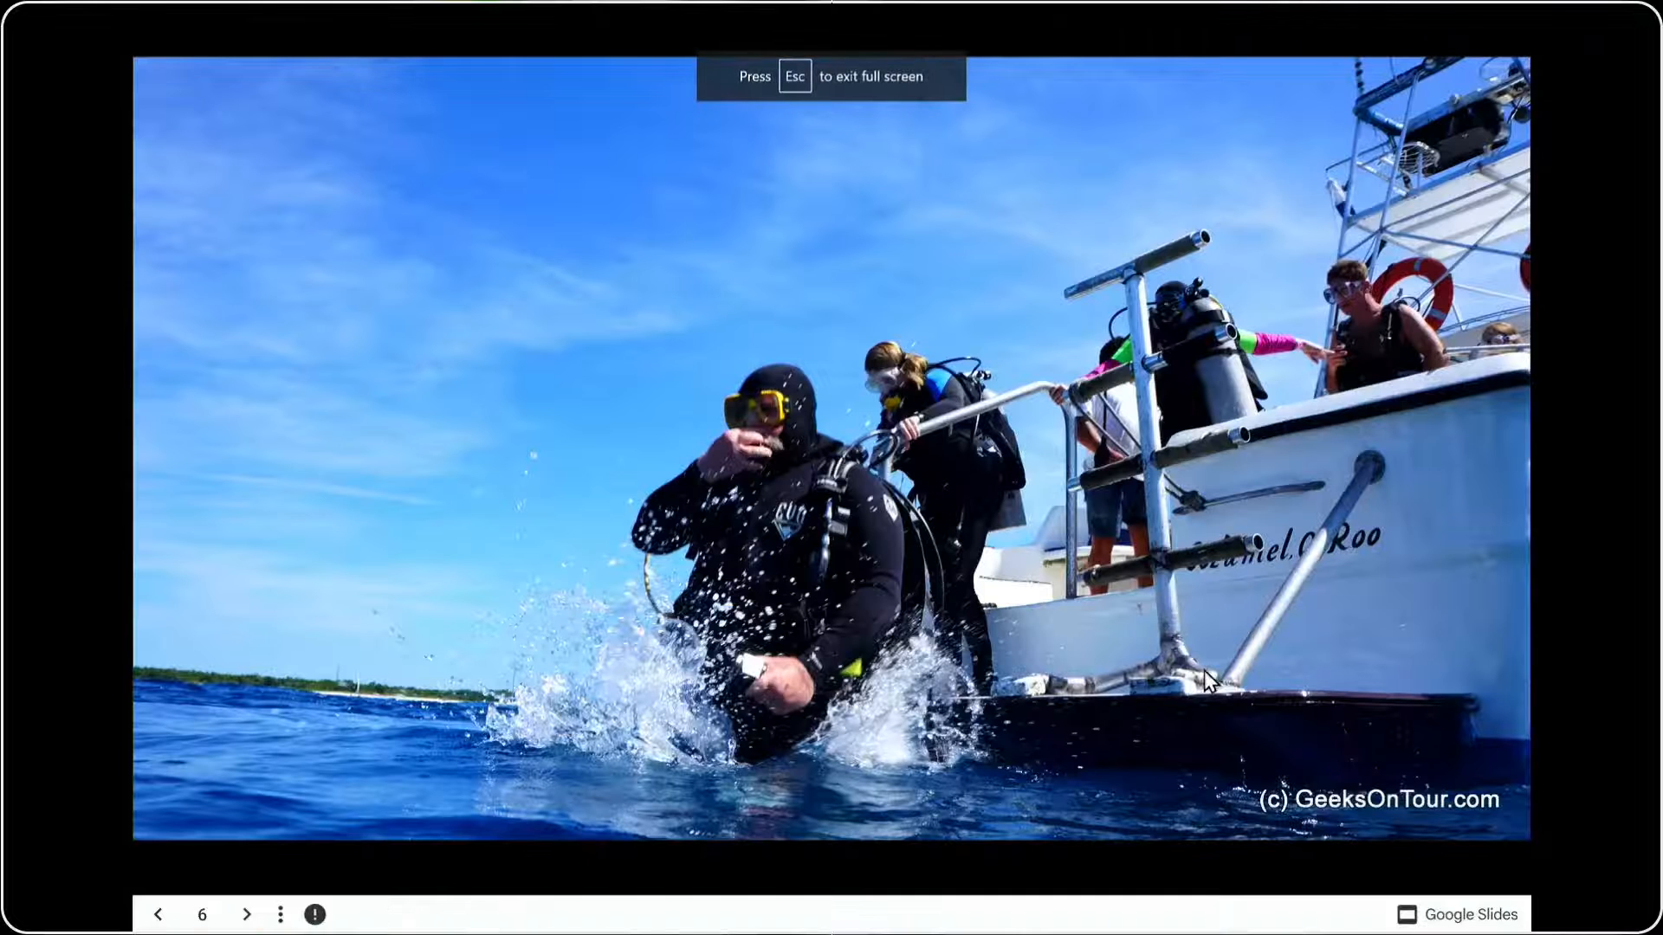
{"action": "left_click", "coordinate": [1216, 645]}
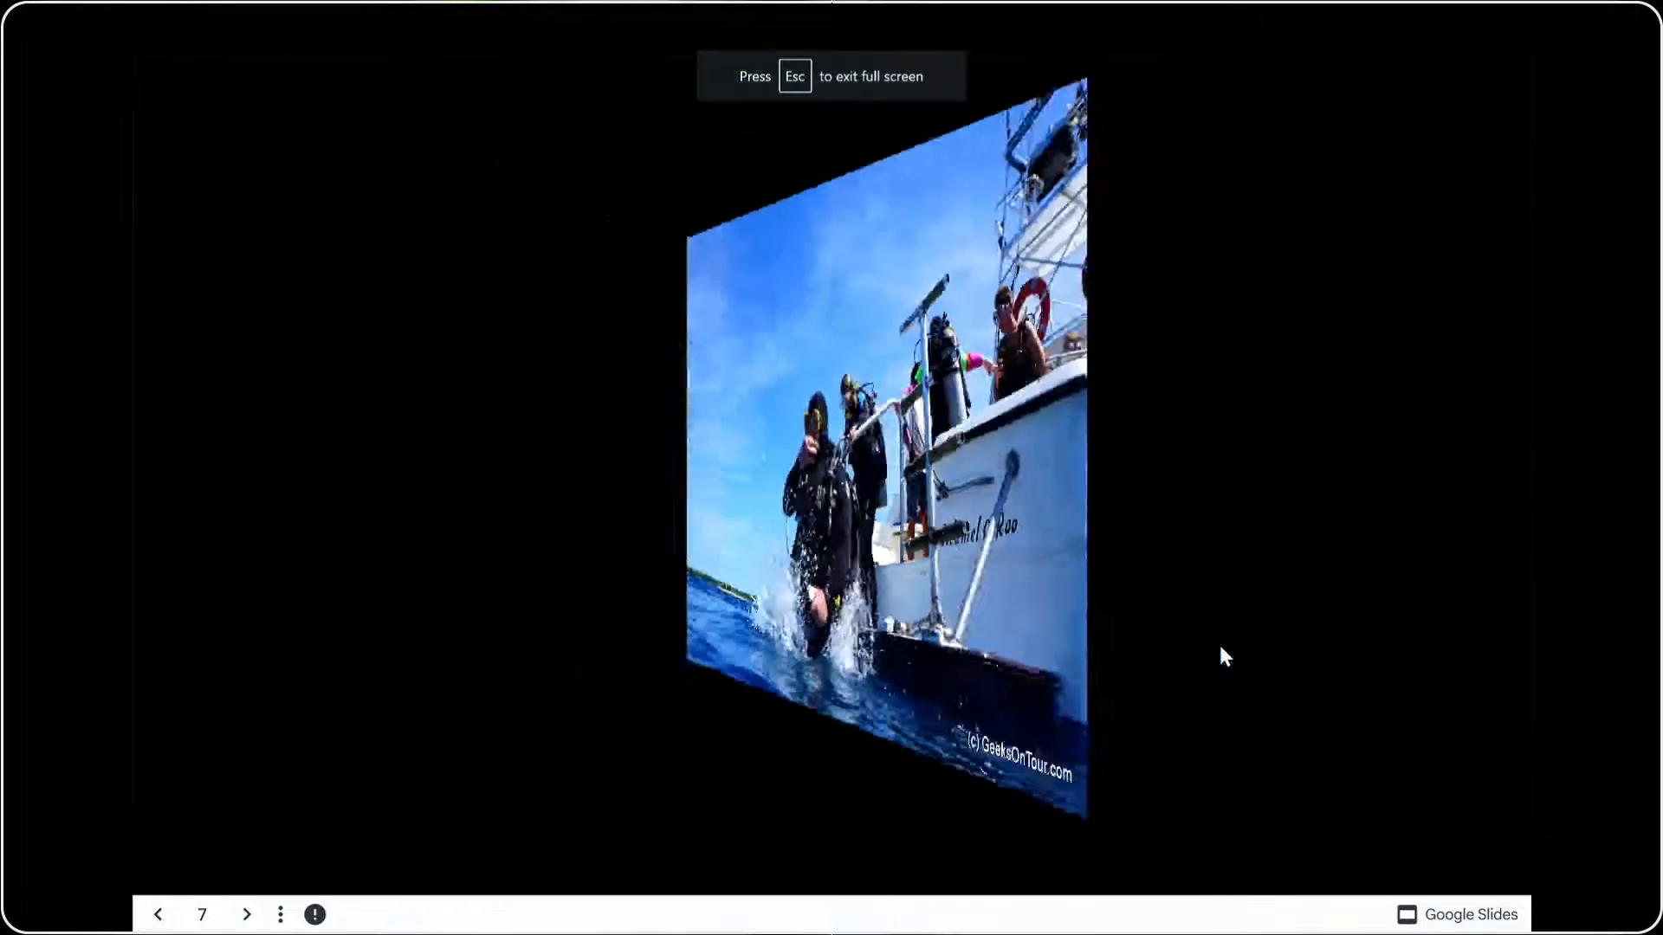
{"action": "left_click", "coordinate": [1219, 646]}
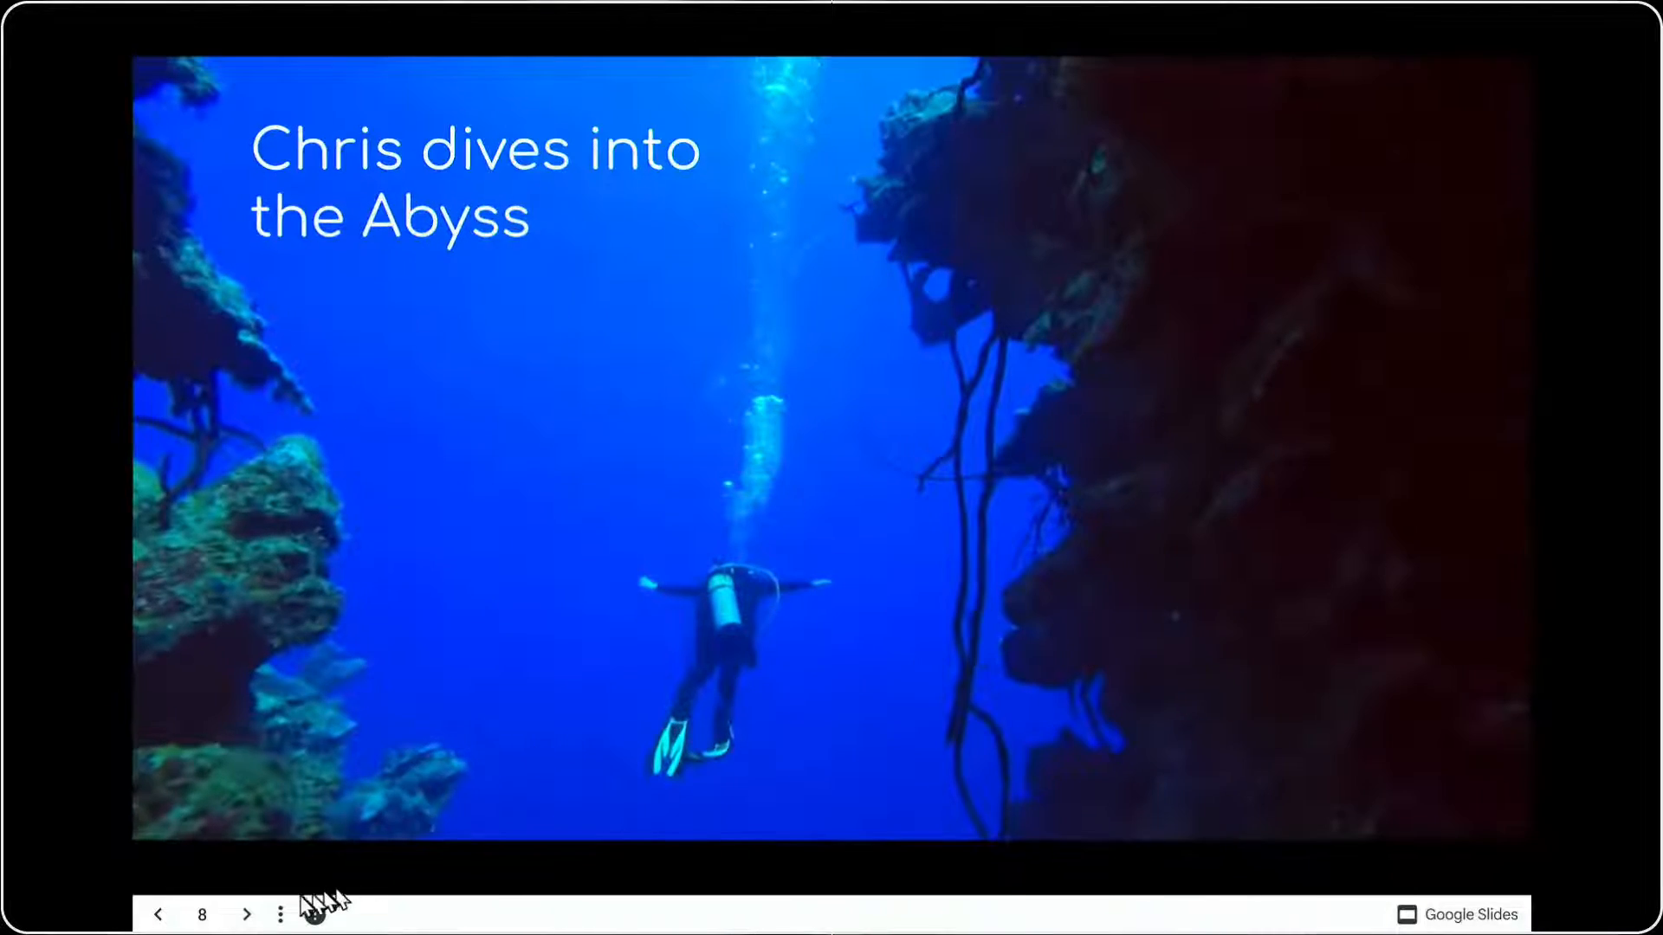
Jump back to slide 1, play the music, advance to slide 5, and exit full screen
{"action": "left_click", "coordinate": [223, 915]}
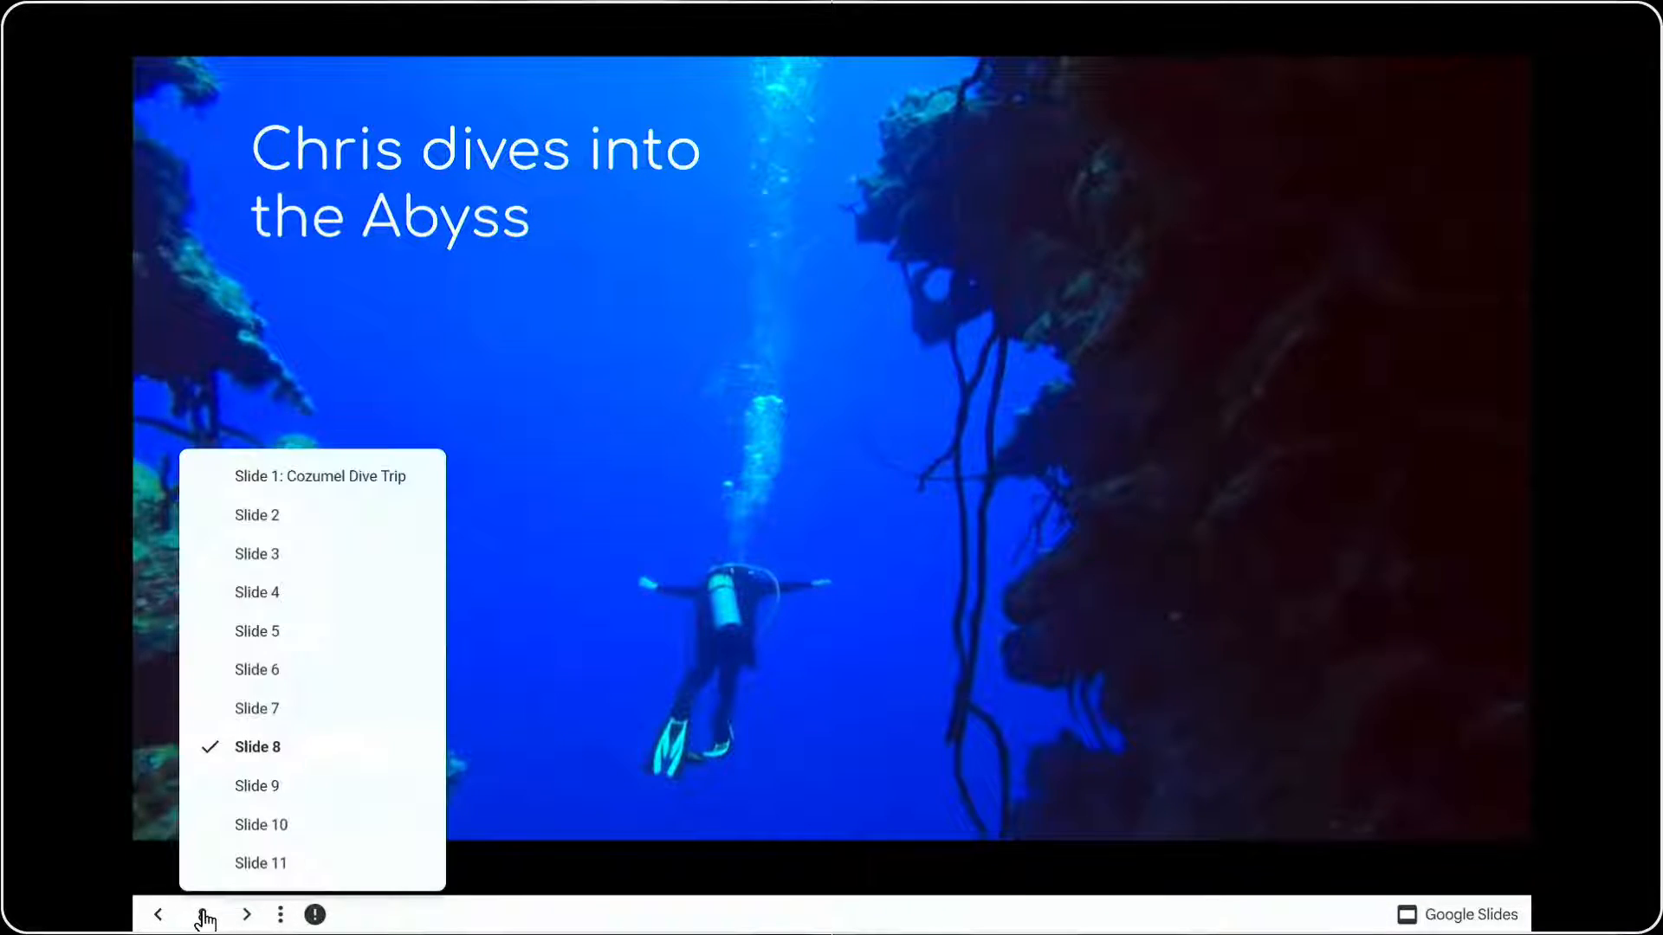
{"action": "left_click", "coordinate": [305, 475]}
{"action": "left_click", "coordinate": [963, 459]}
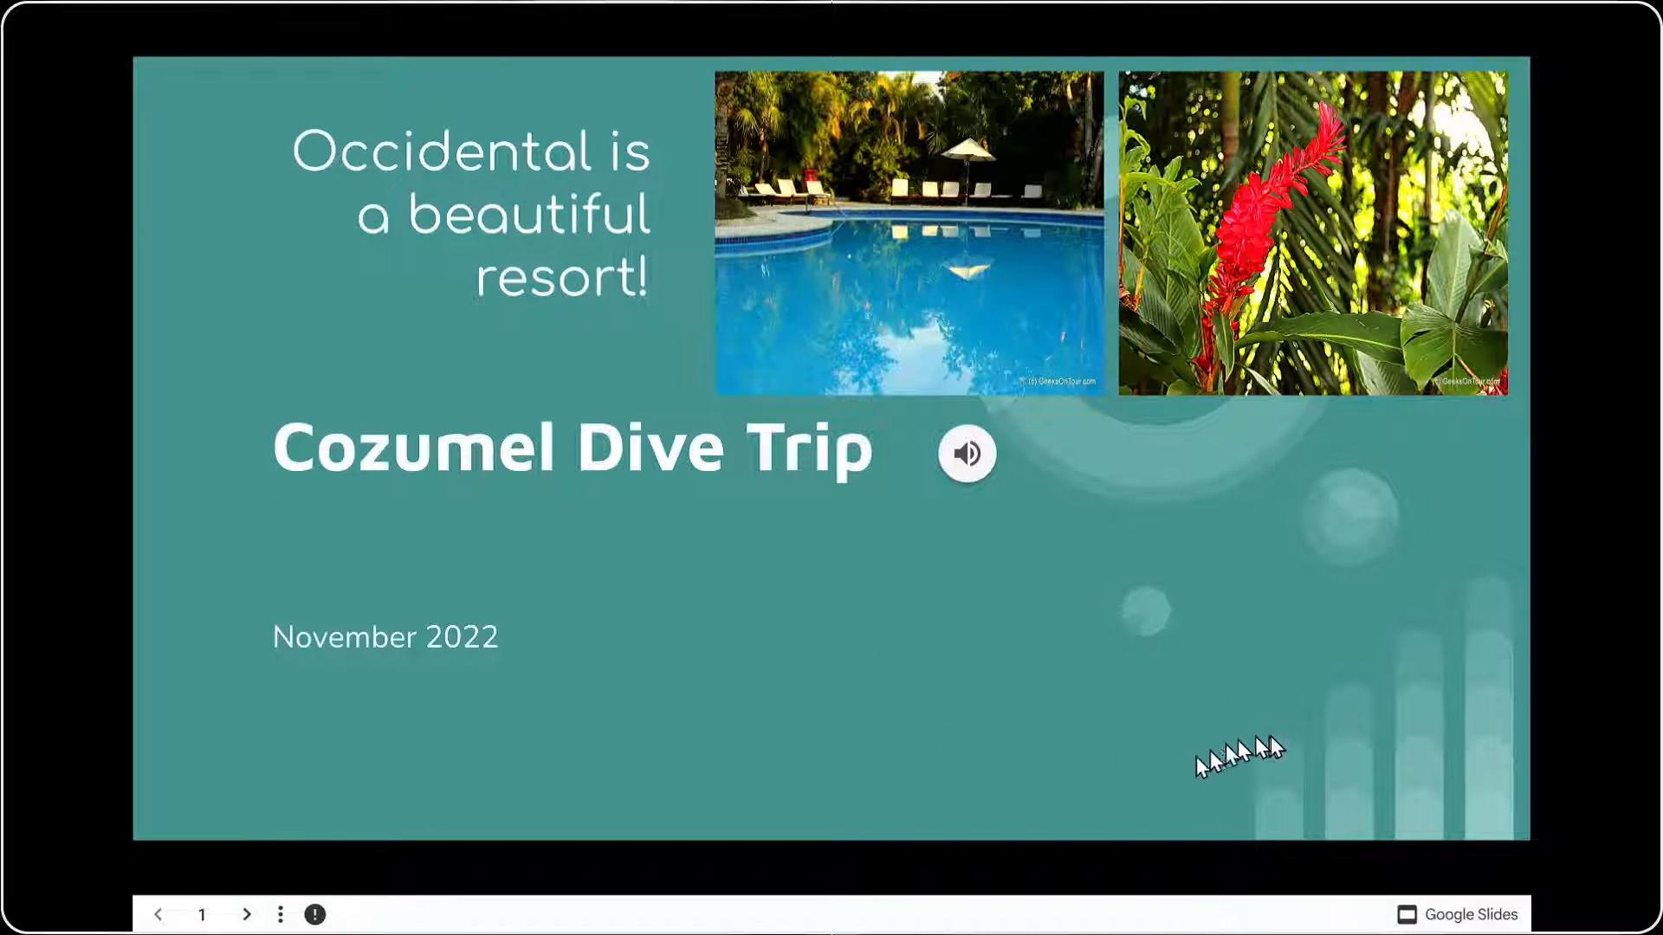
{"action": "left_click", "coordinate": [1103, 752]}
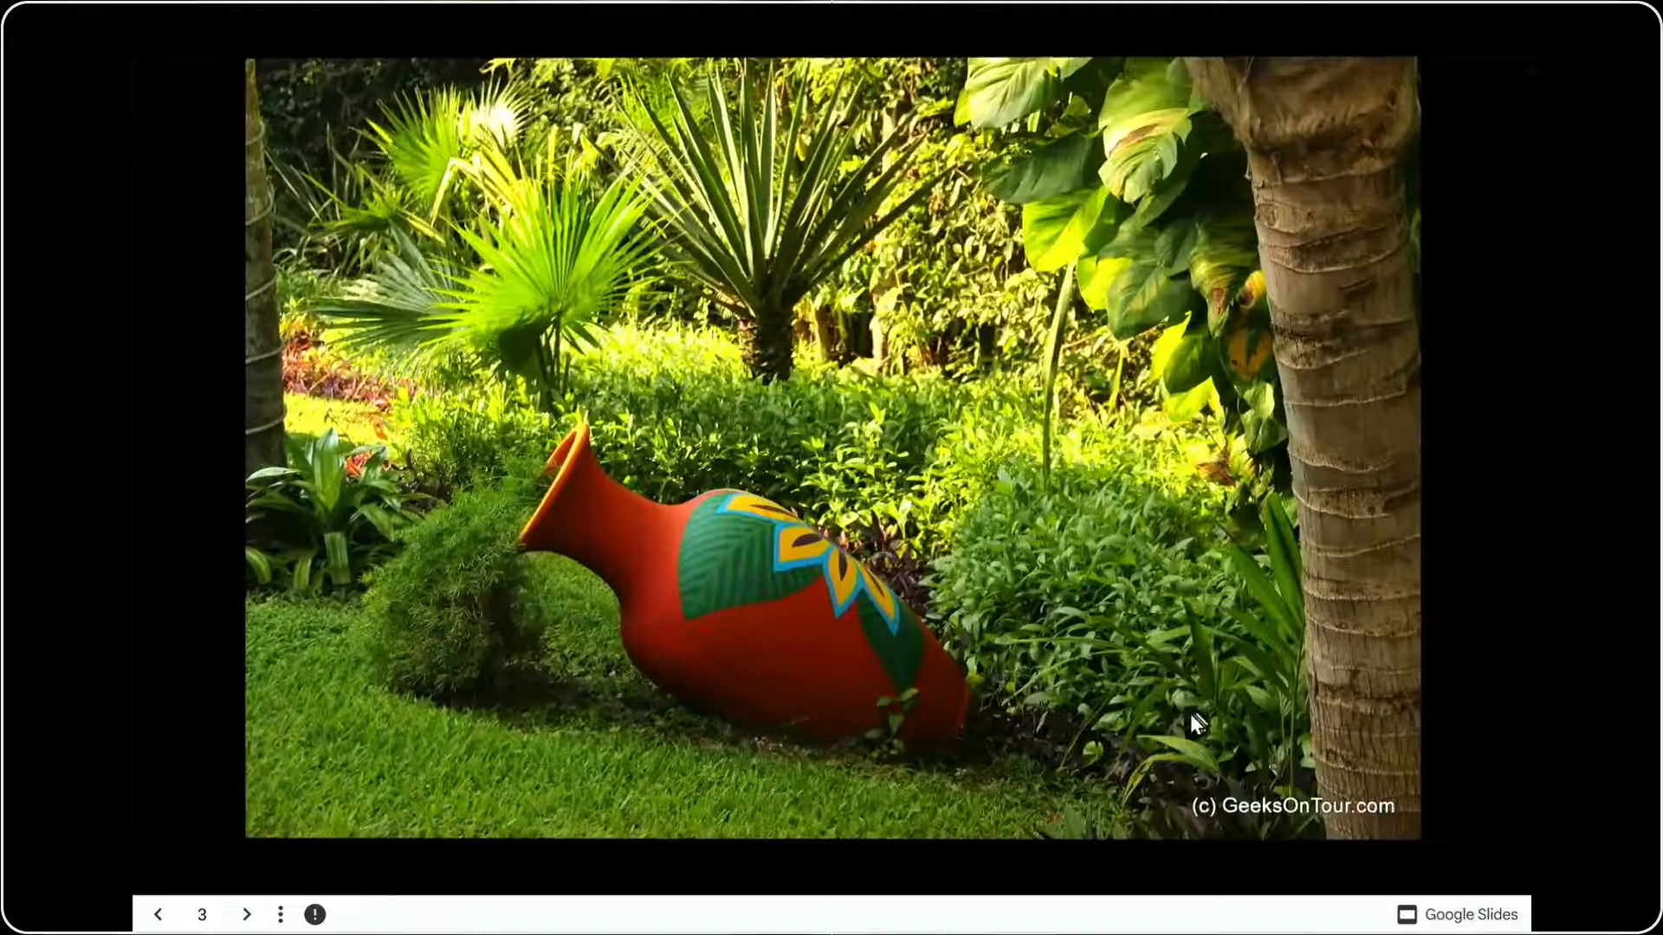
{"action": "left_click", "coordinate": [1190, 713]}
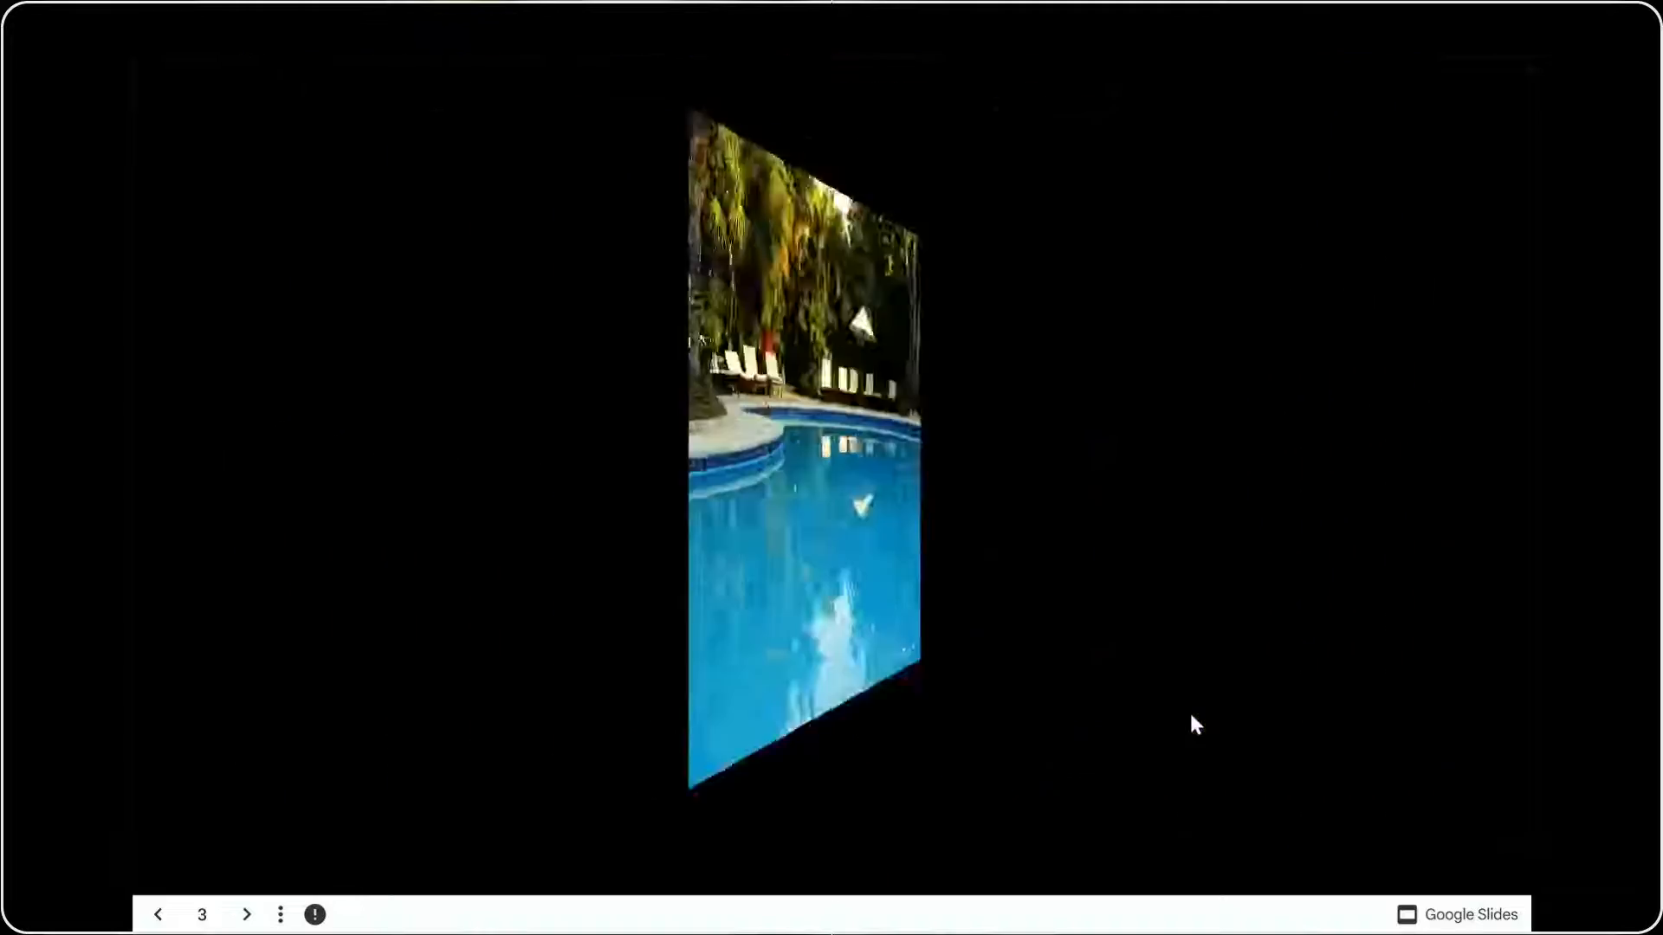
{"action": "left_click", "coordinate": [1190, 714]}
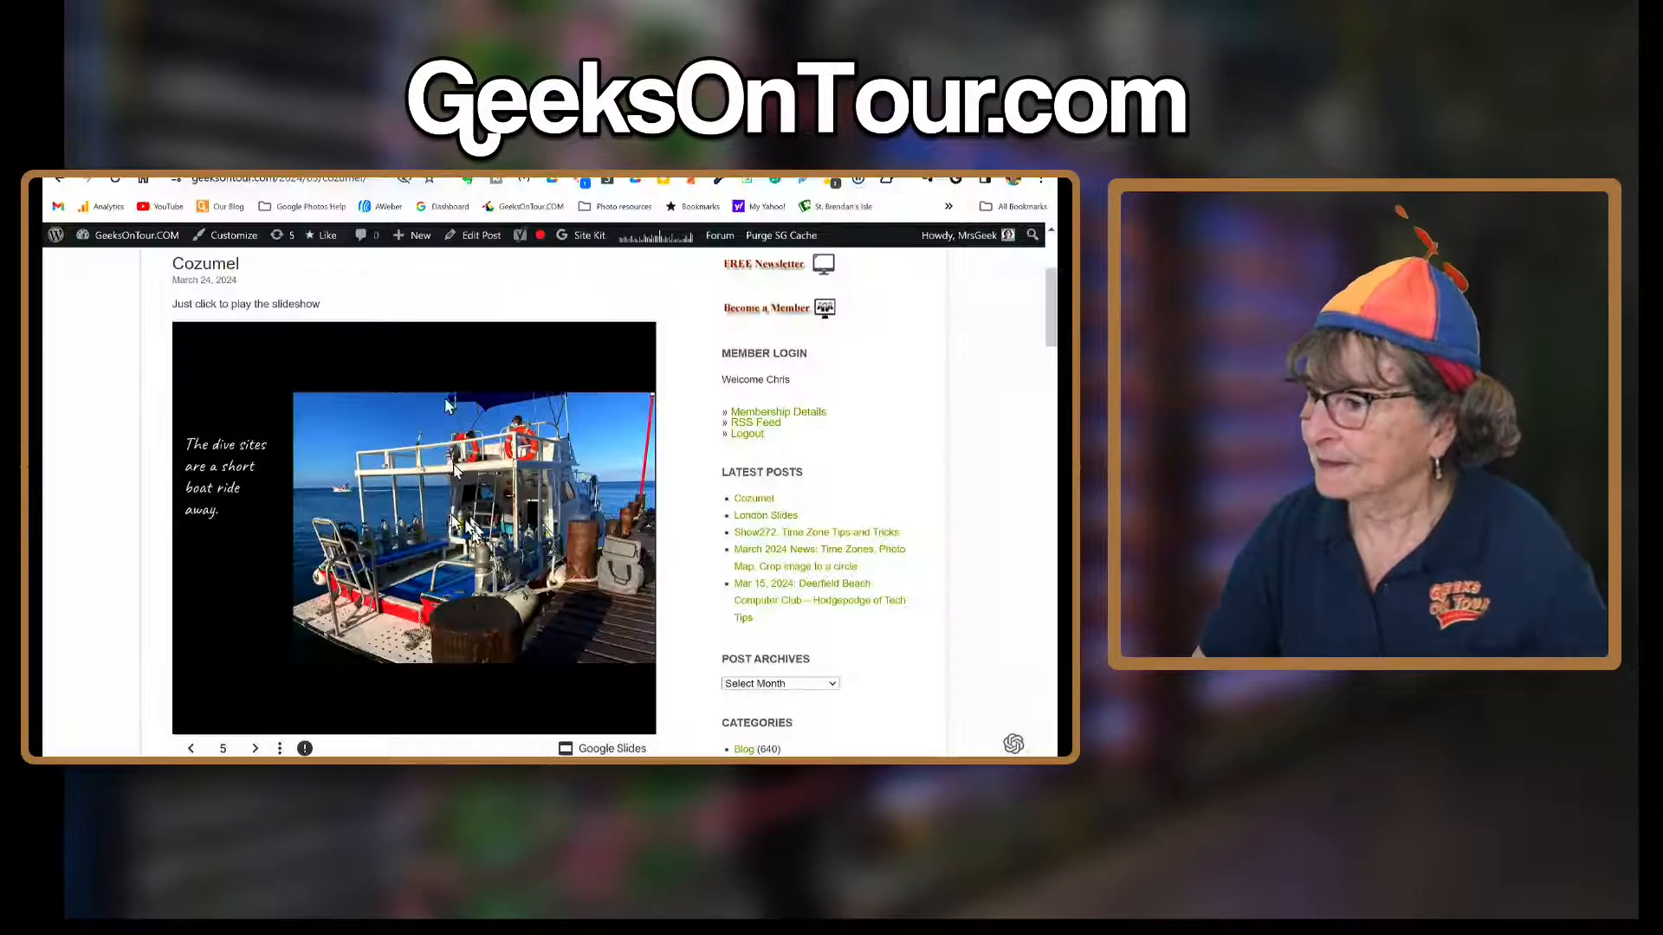
Switch from the Cozumel post back to the lecture presentation
{"action": "left_click", "coordinate": [485, 159]}
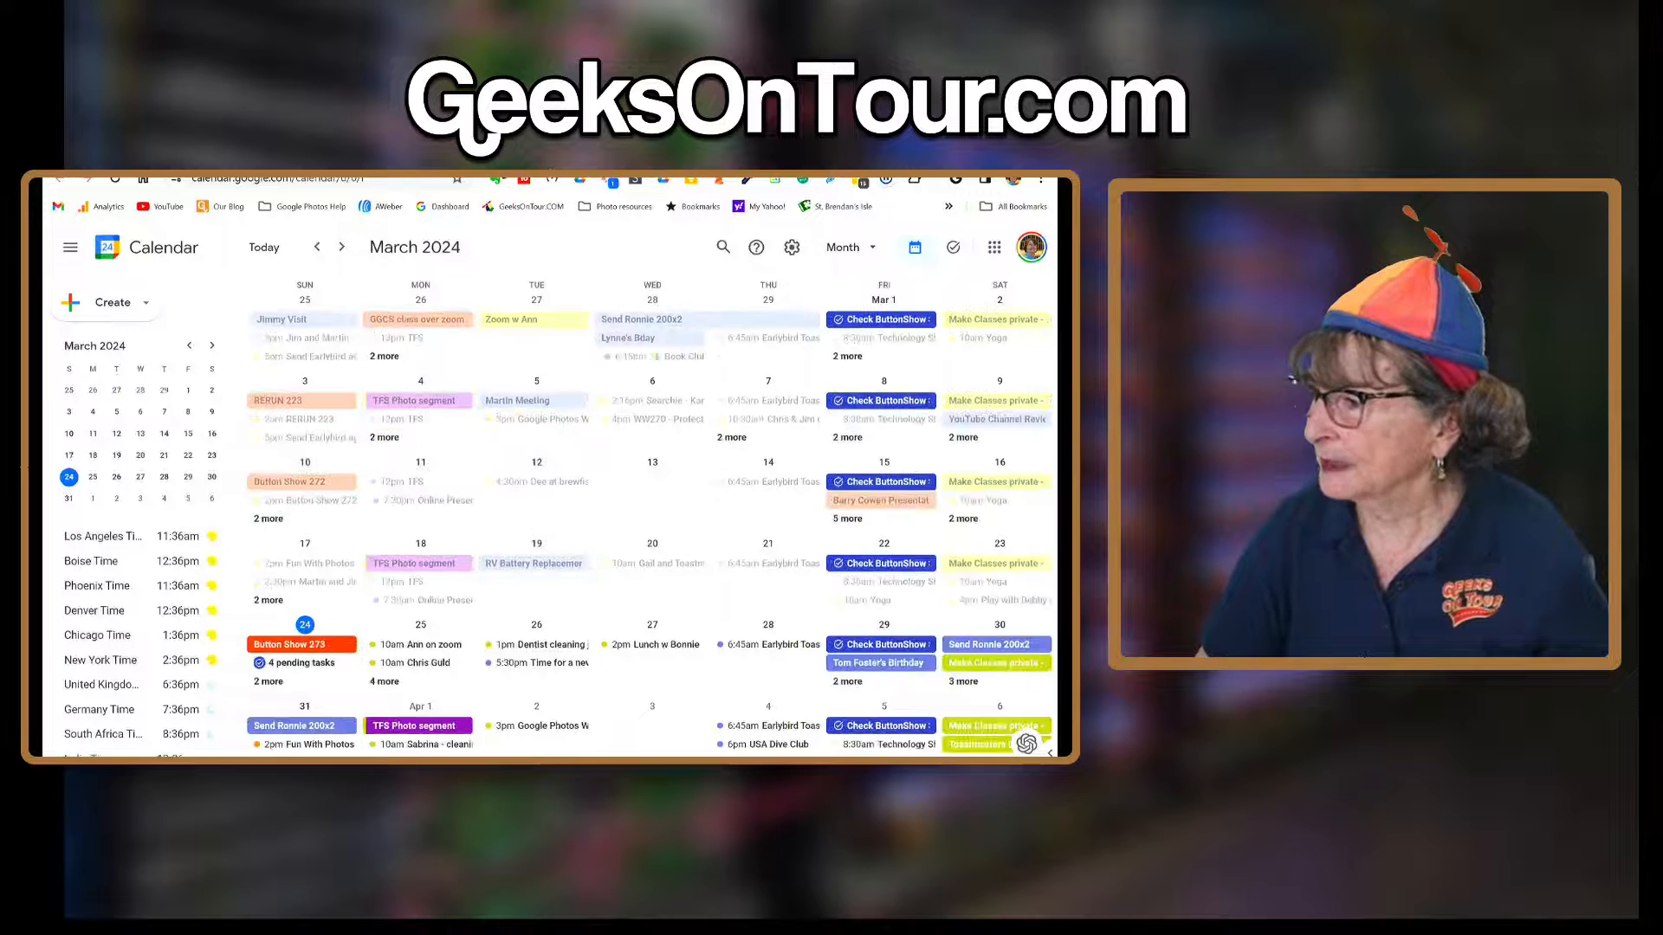
{"action": "left_click", "coordinate": [563, 160]}
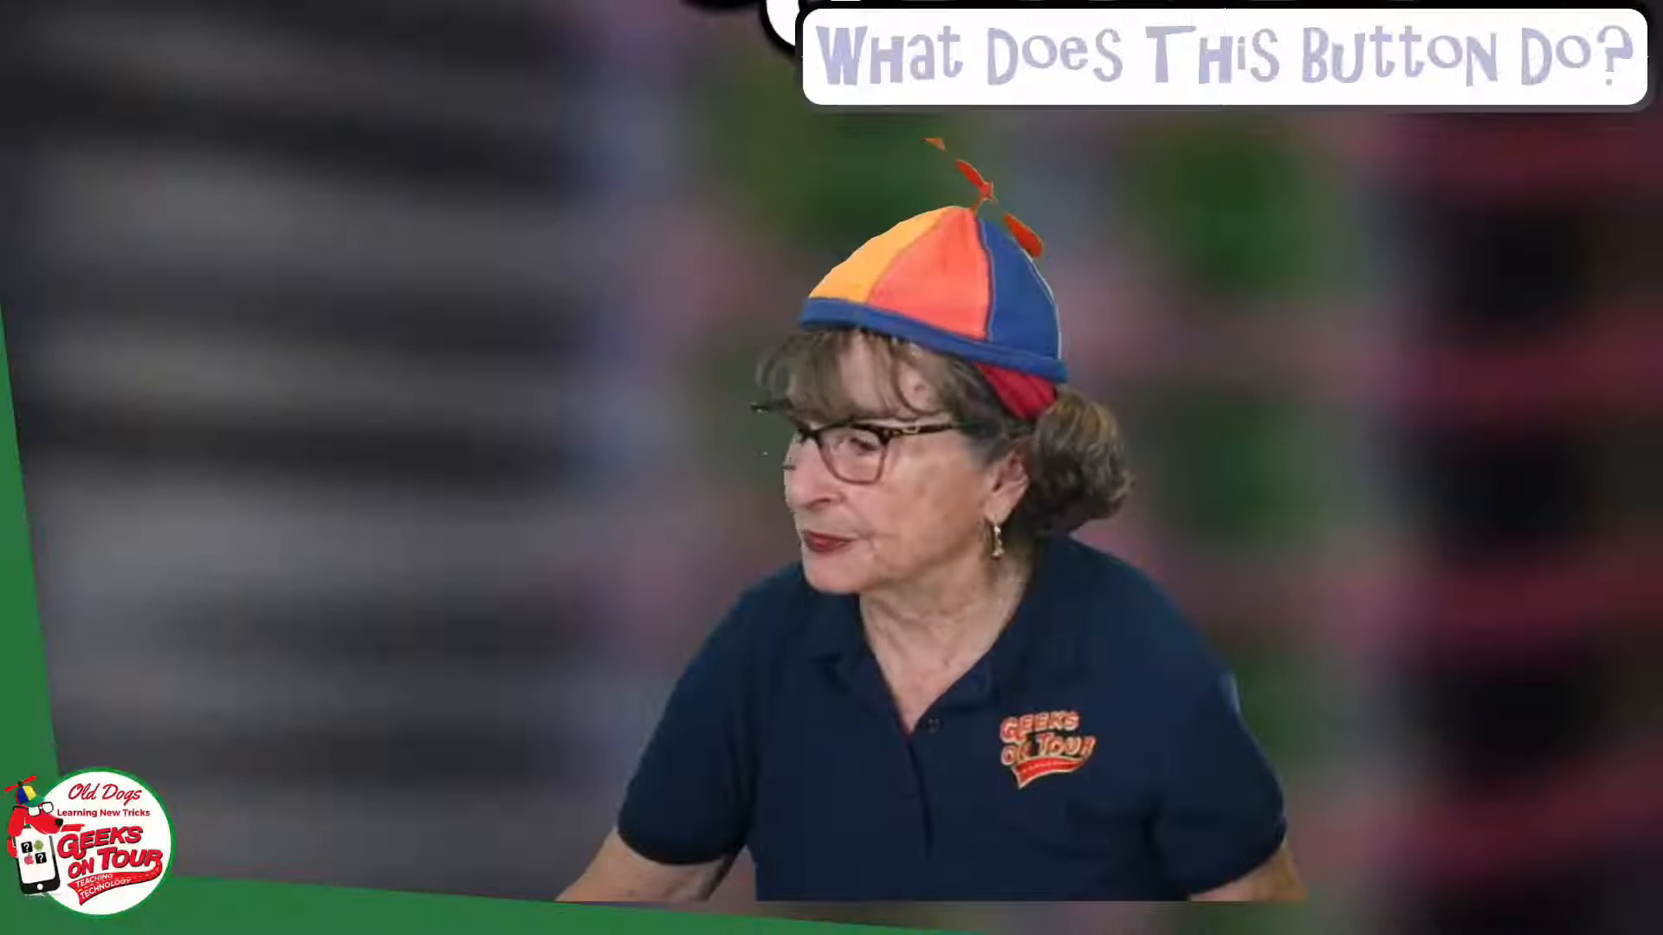